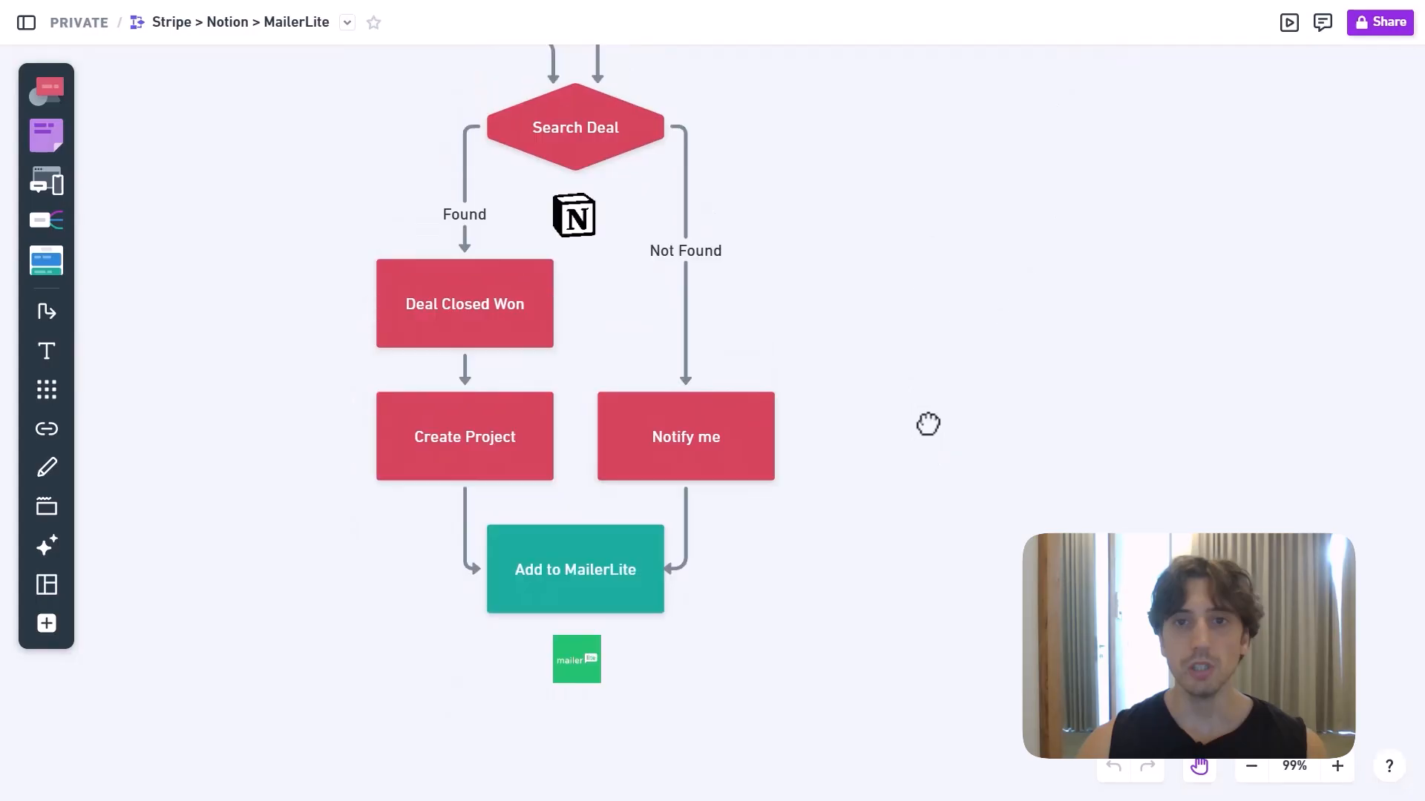
# Examine the Stripe > Notion > MailerLite flowchart, from adding to MailerLite back up to the Stripe customer lookup, and its Requirements list.
pyautogui.scroll(1, 929, 423)
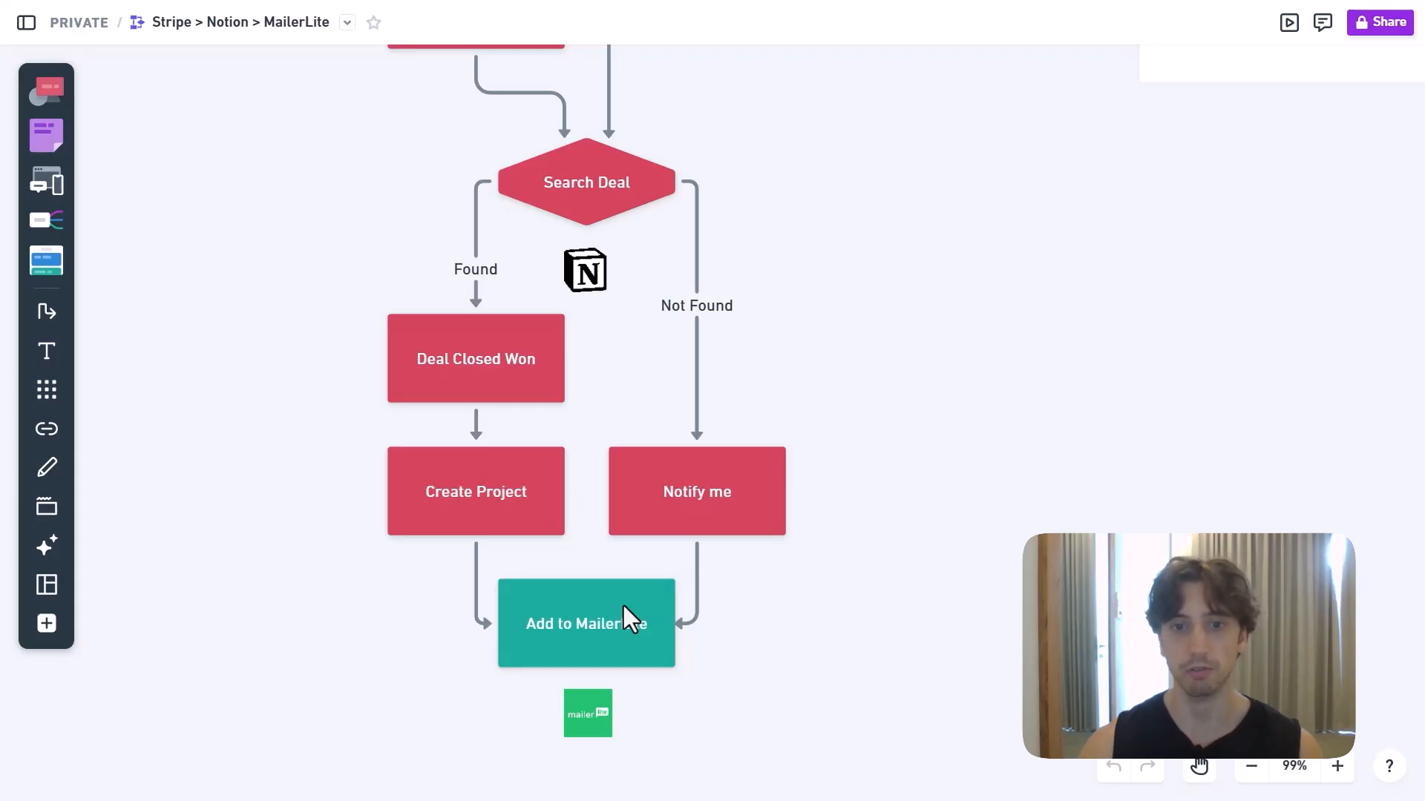
pyautogui.scroll(2, 960, 468)
pyautogui.moveTo(963, 512); pyautogui.dragTo(940, 648)
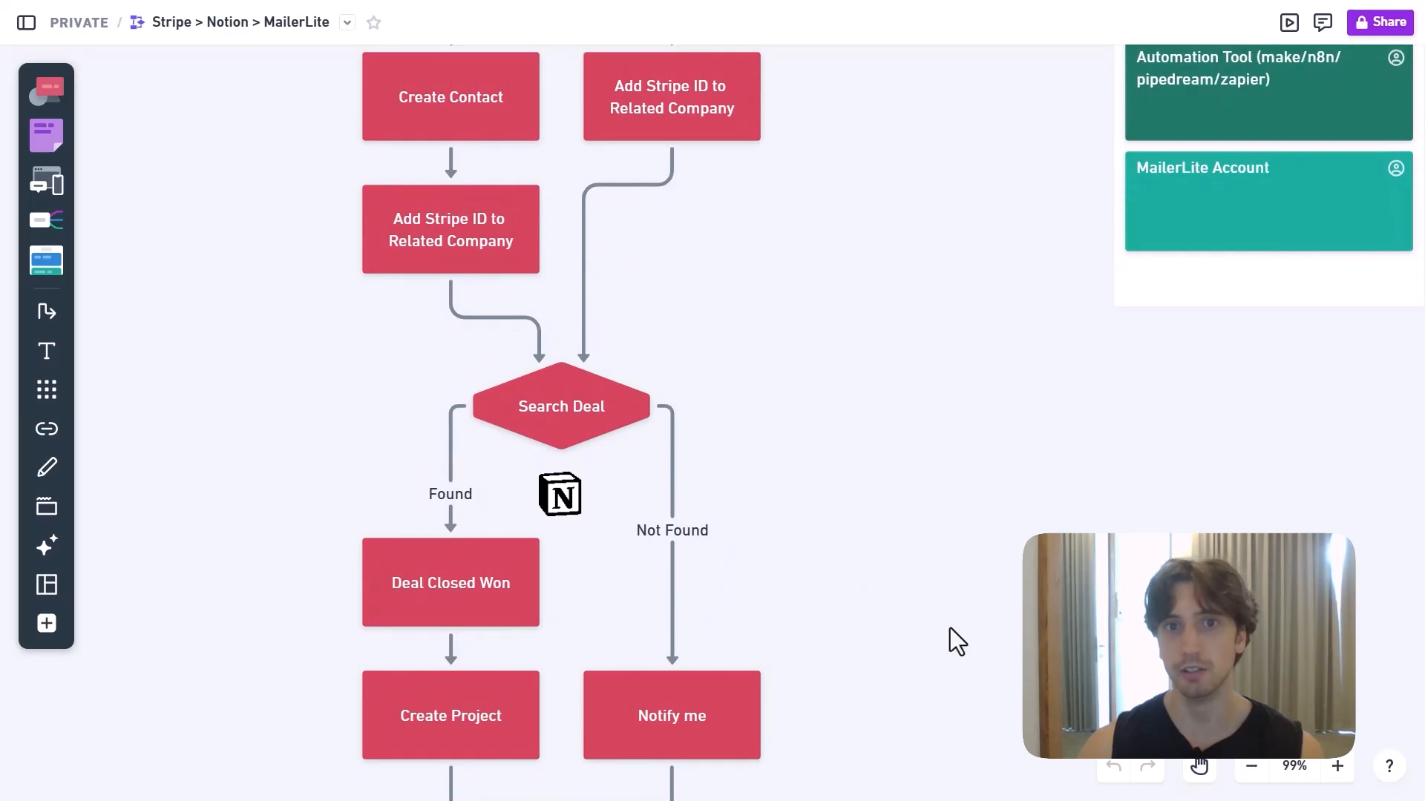
pyautogui.moveTo(891, 562); pyautogui.dragTo(891, 629)
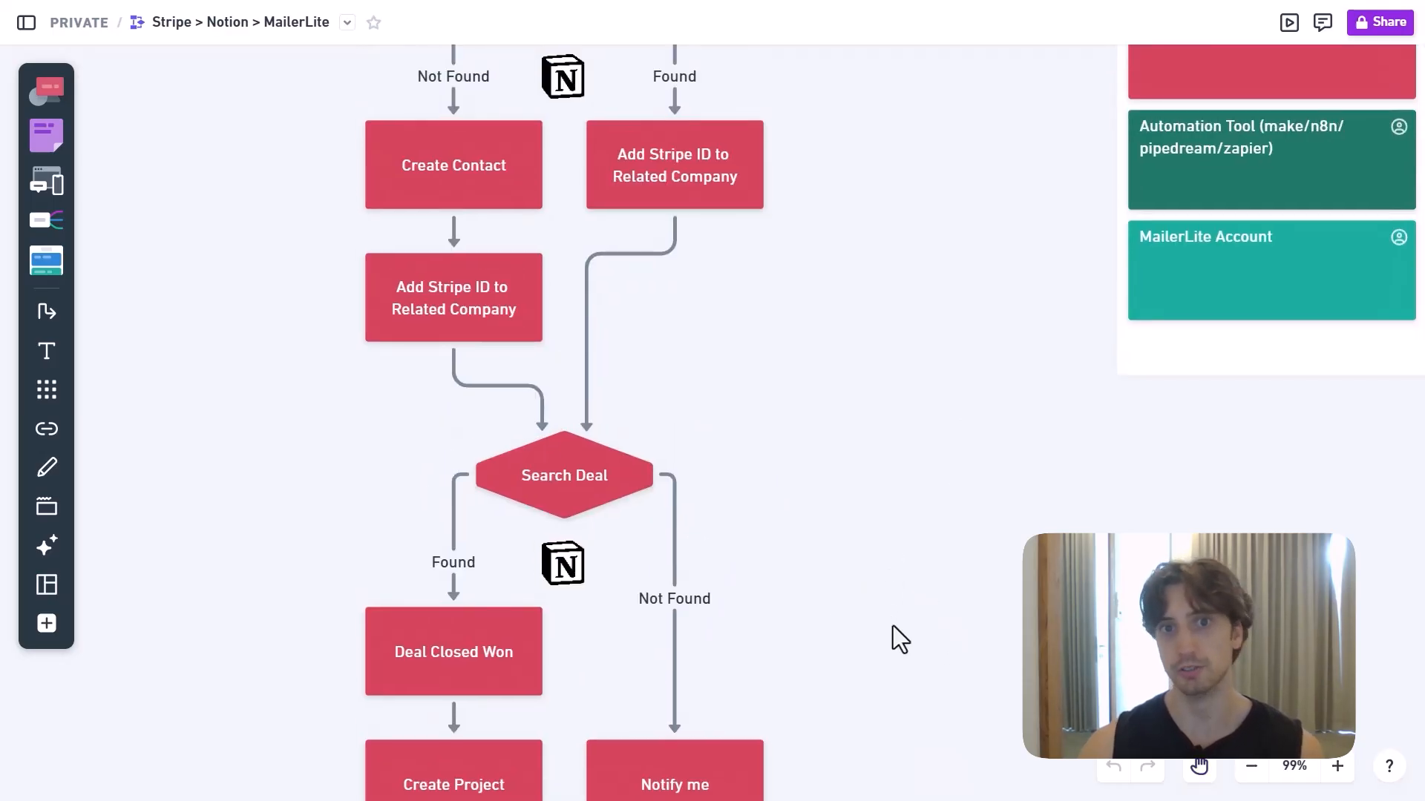
pyautogui.scroll(2, 889, 646)
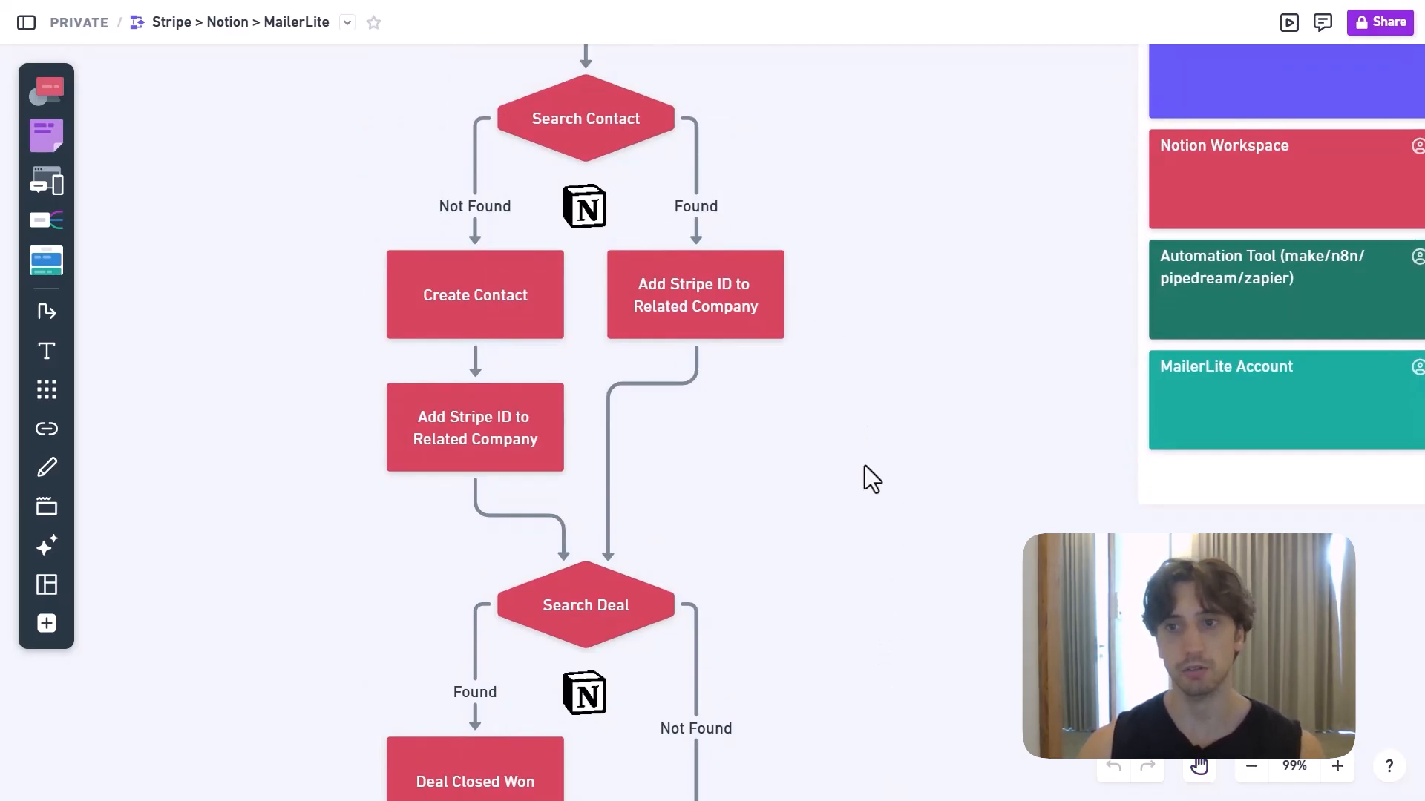
pyautogui.moveTo(865, 493); pyautogui.dragTo(871, 275)
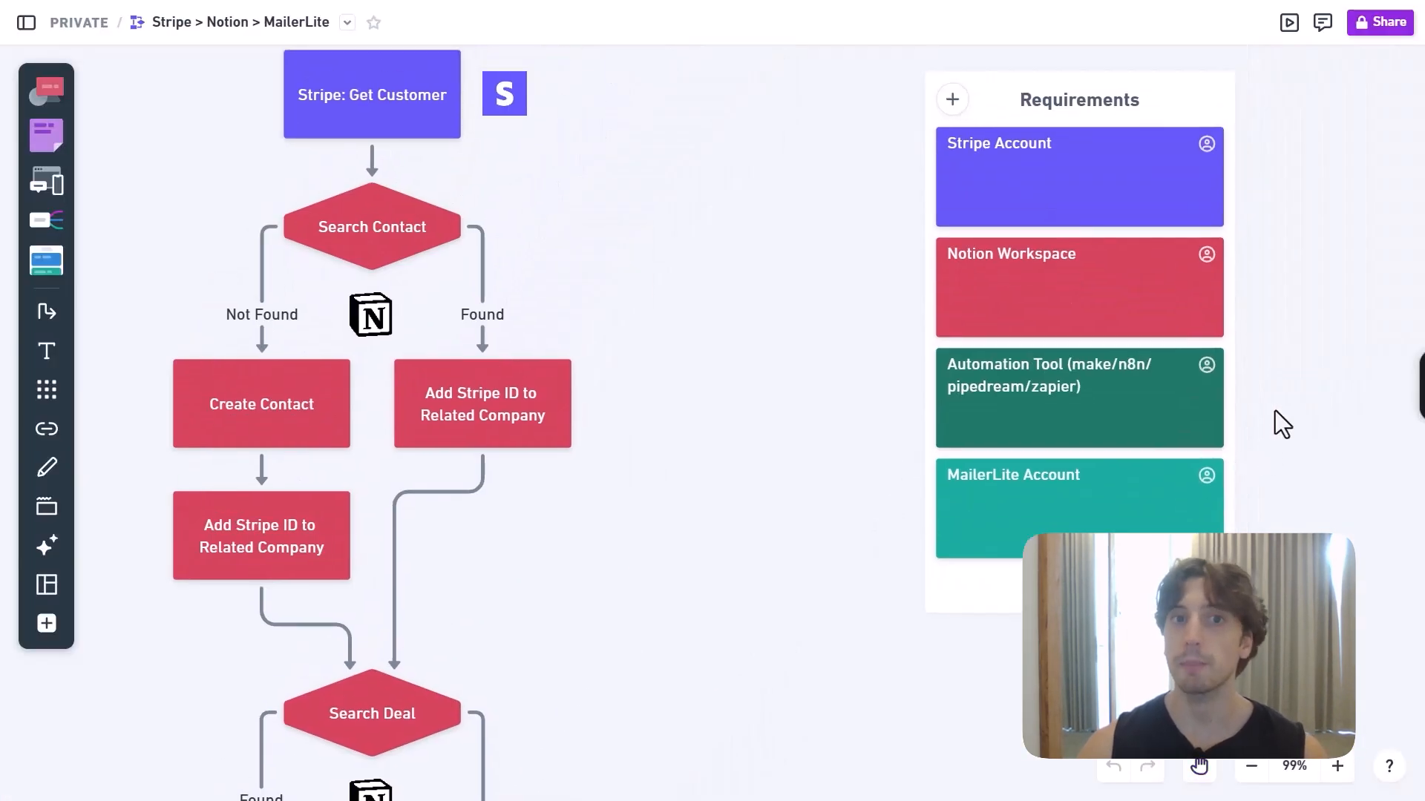
pyautogui.moveTo(1272, 423); pyautogui.dragTo(1114, 558)
pyautogui.scroll(-2, 1099, 490)
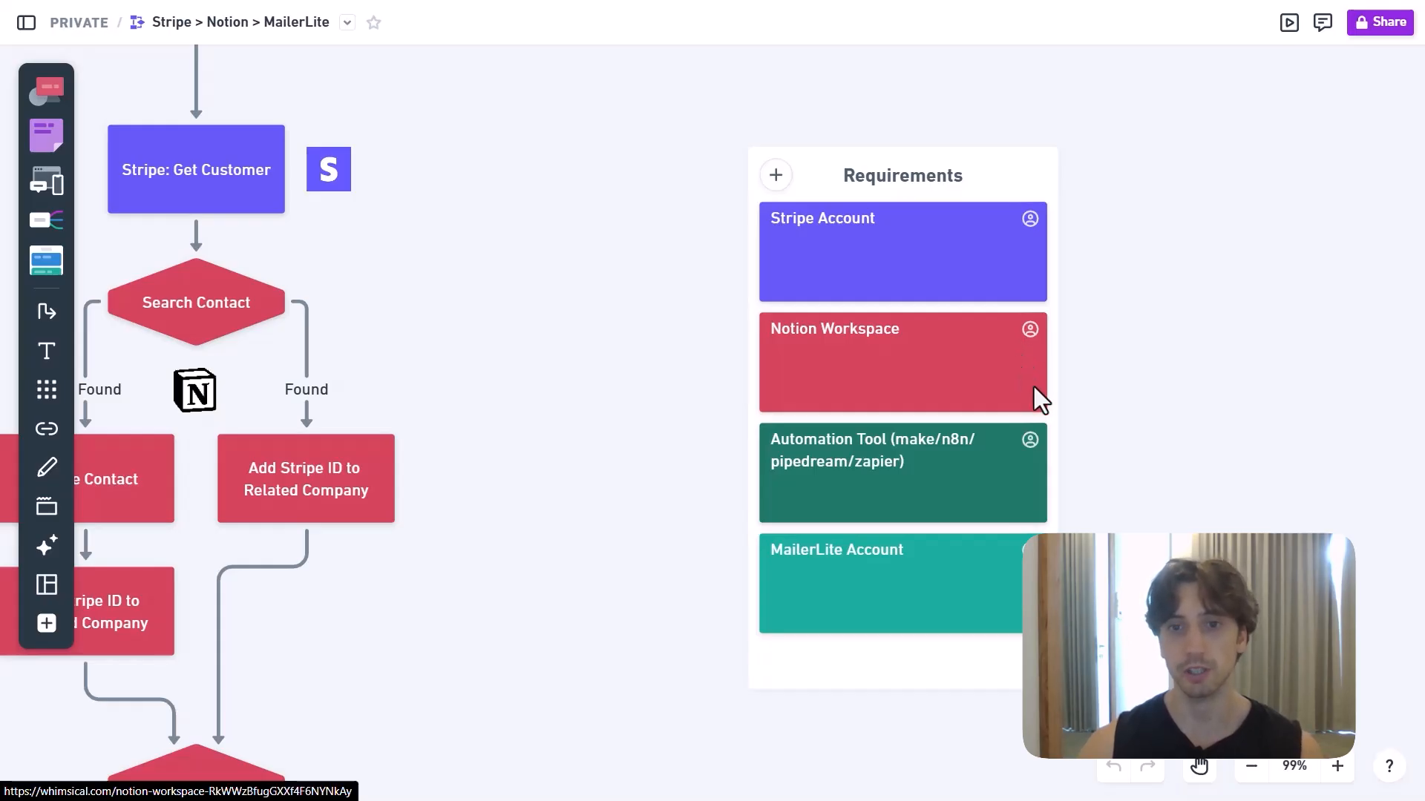
pyautogui.scroll(-3, 1128, 415)
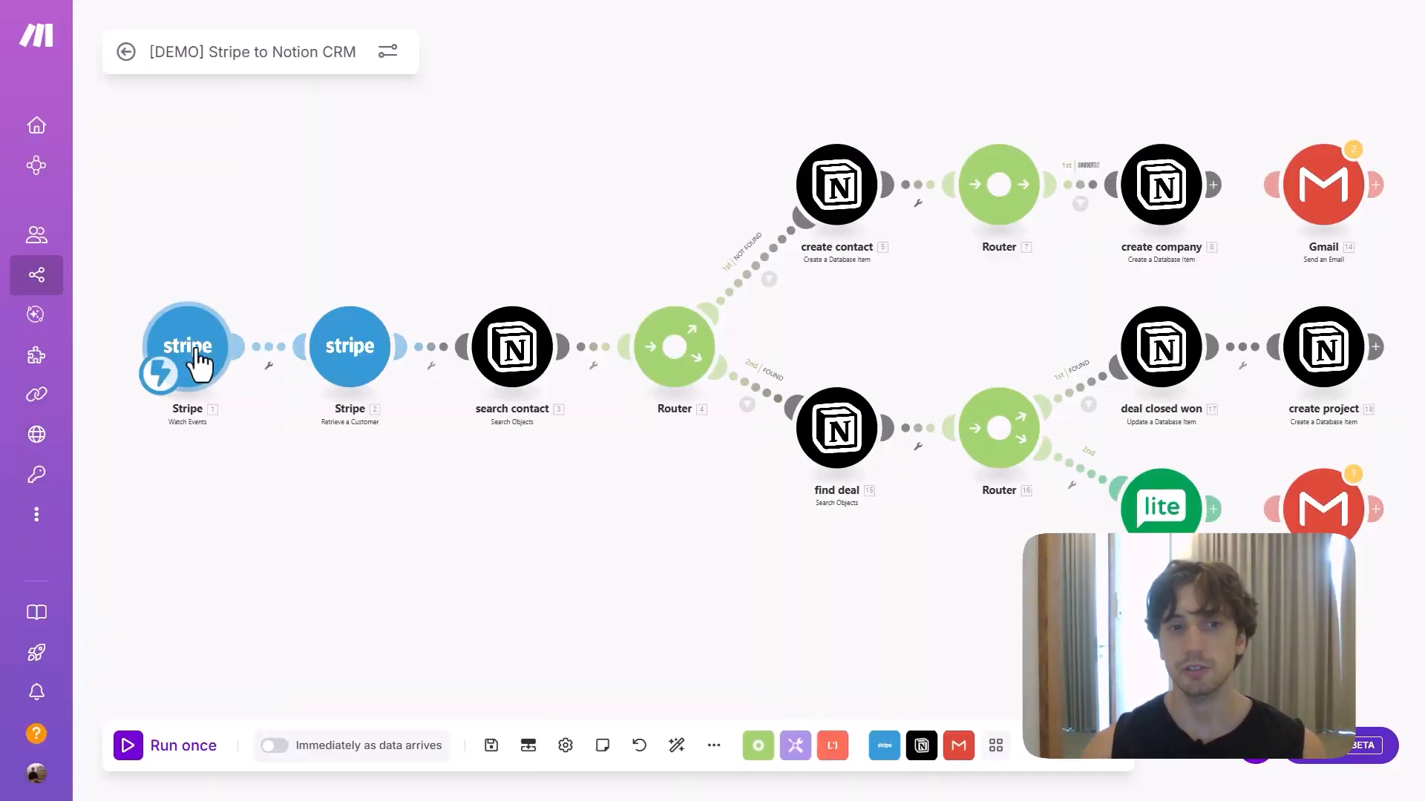
# Begin a new webhook in the Stripe Watch Events trigger, using the StripeTestModeSimoSmeLLC connection.
pyautogui.scroll(3, 171, 360)
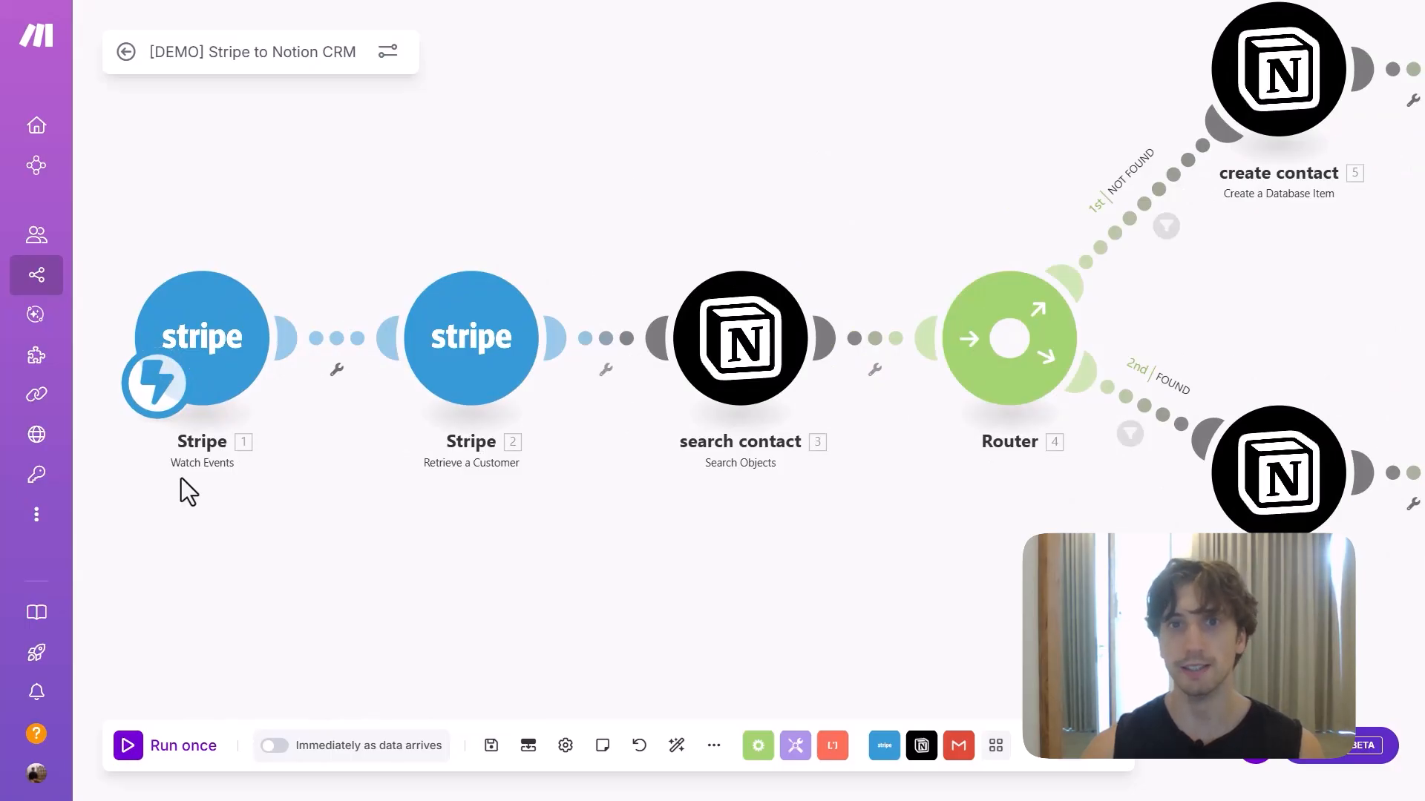
pyautogui.click(226, 352)
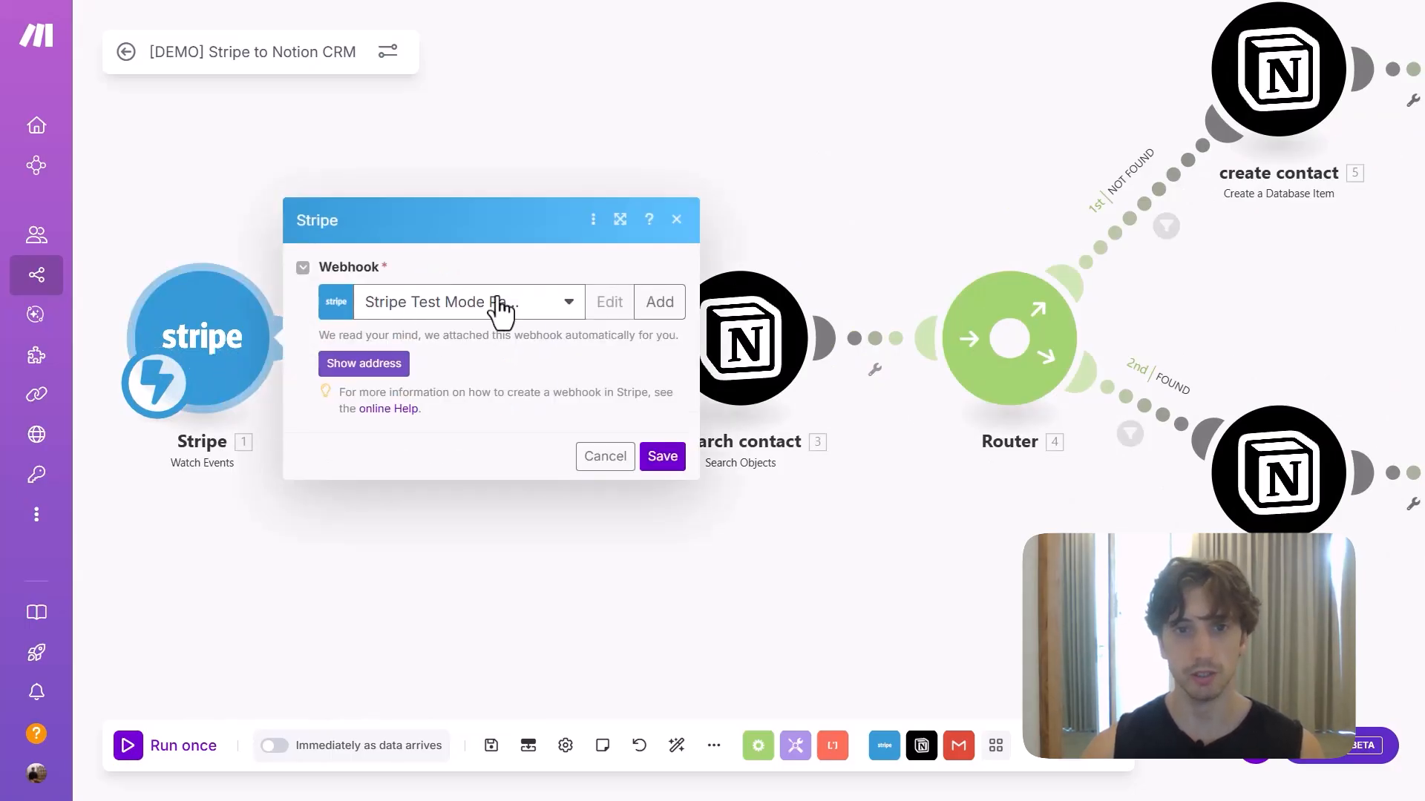
pyautogui.click(620, 229)
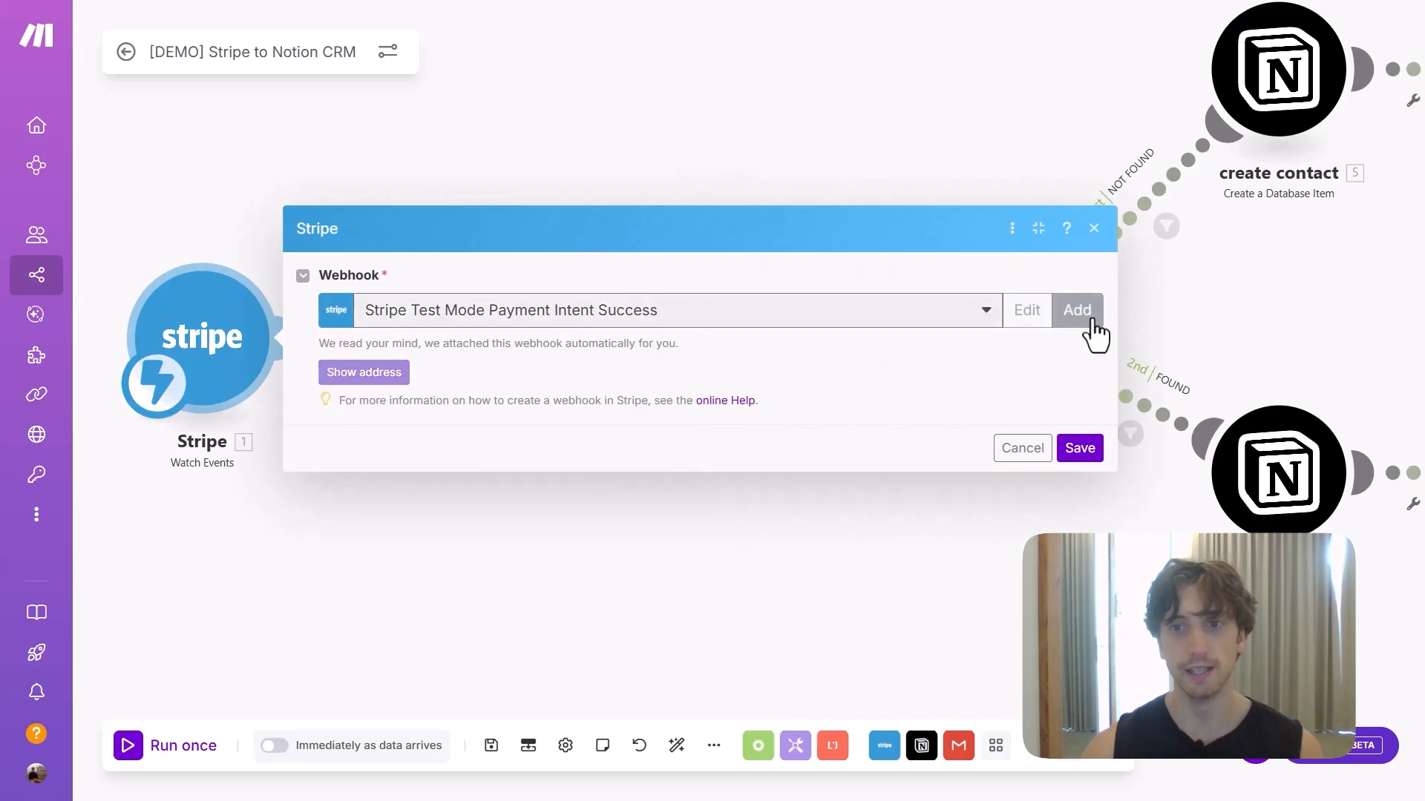
pyautogui.click(1079, 313)
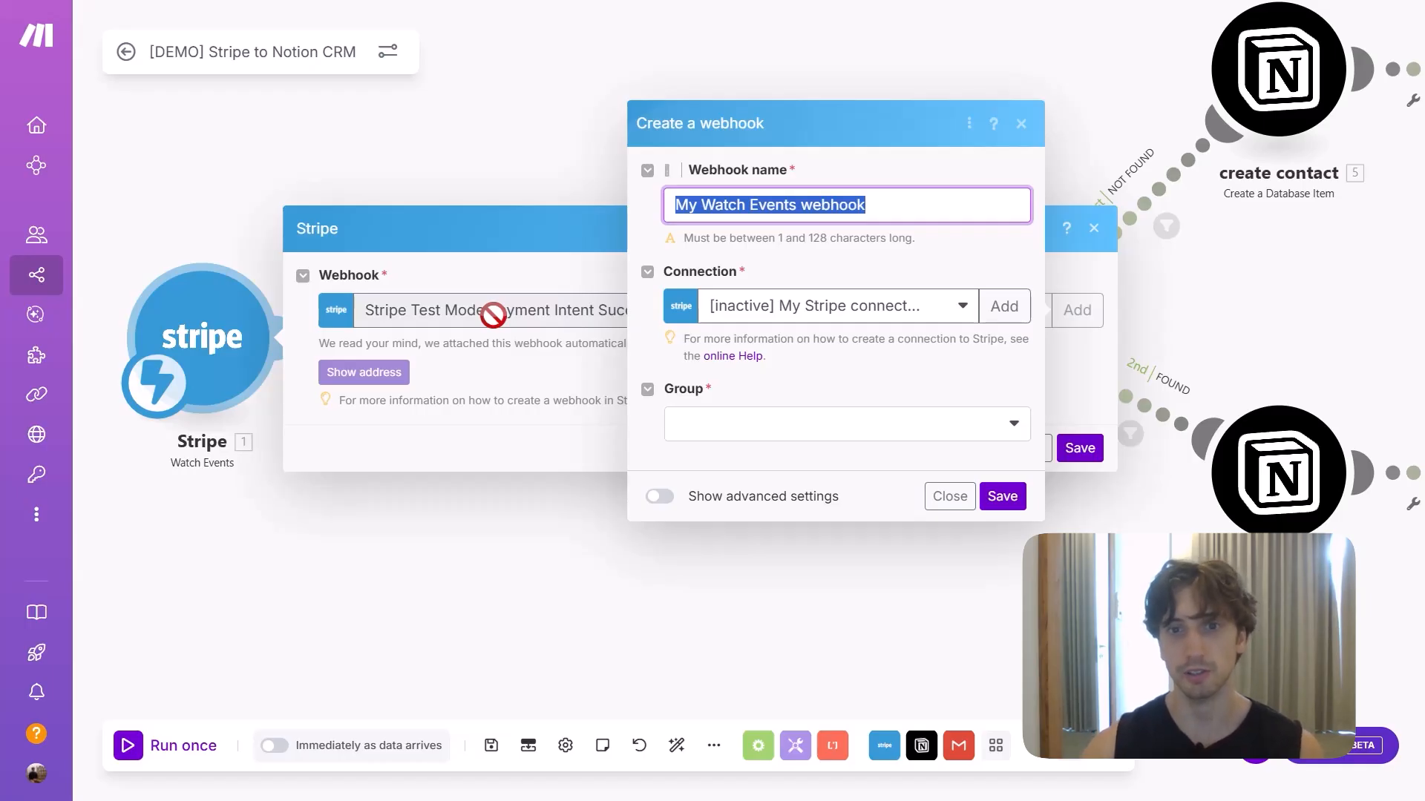
pyautogui.click(738, 312)
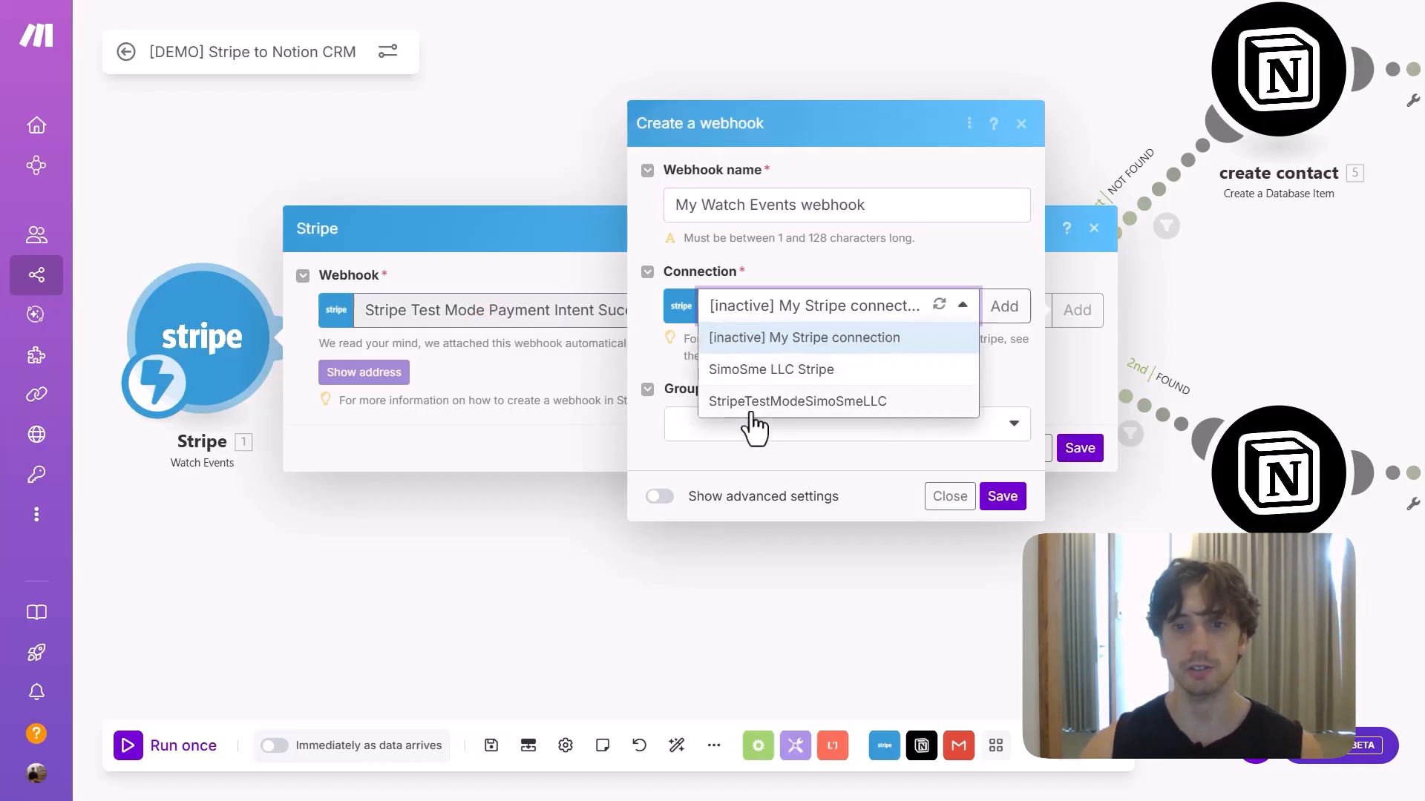
pyautogui.click(754, 409)
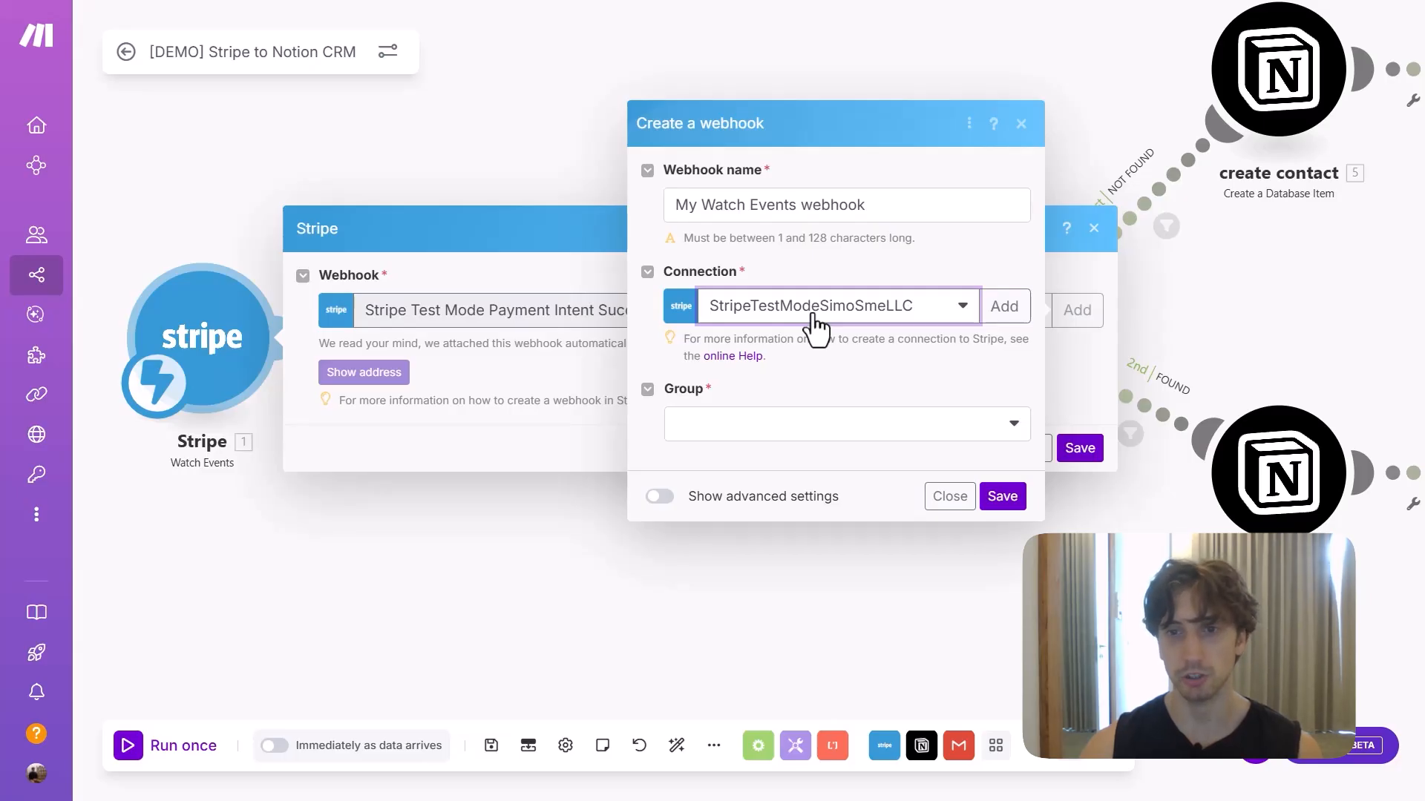
# Choose the Payment Intent group with the Payment Intent succeeded event for the new webhook, and close the trigger's settings.
pyautogui.click(822, 420)
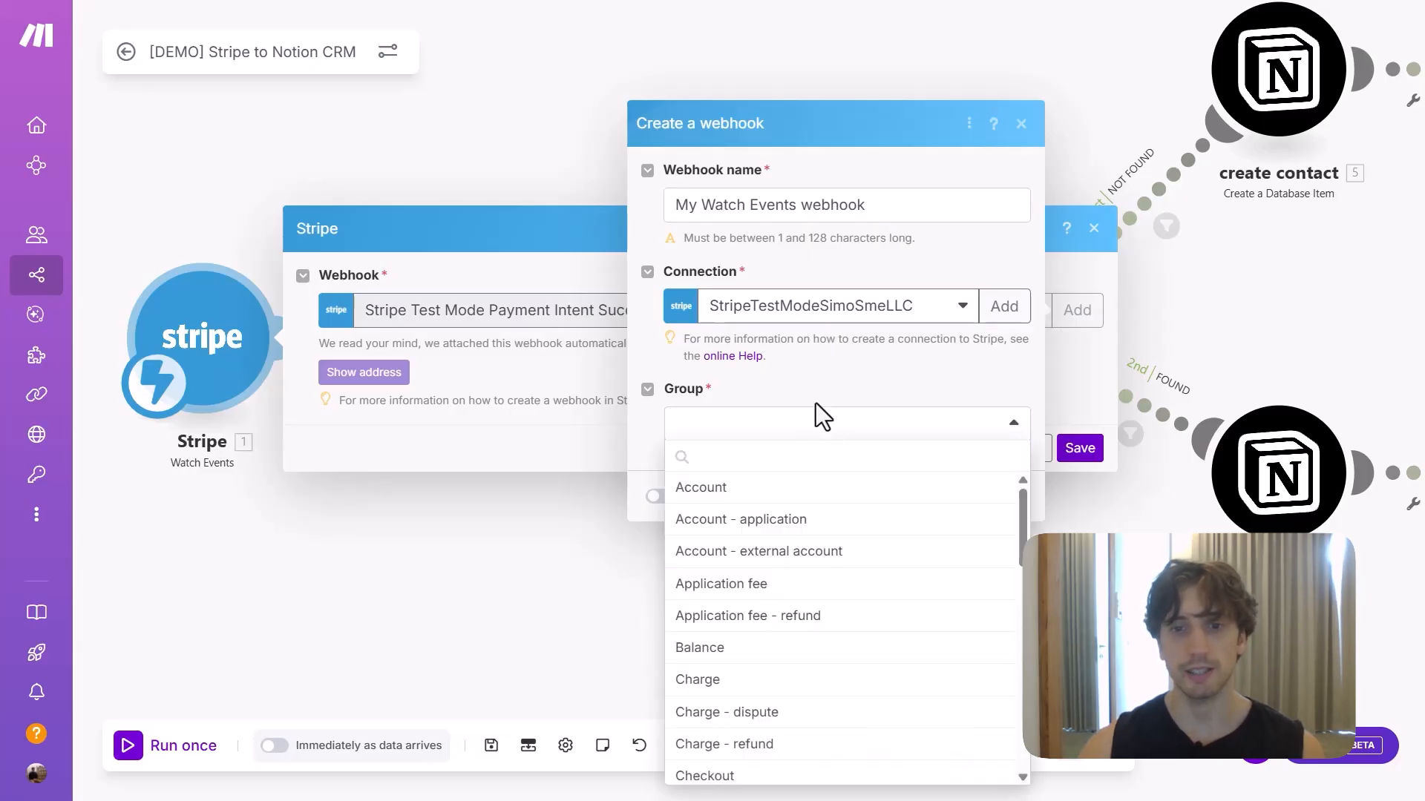
pyautogui.write('pay')
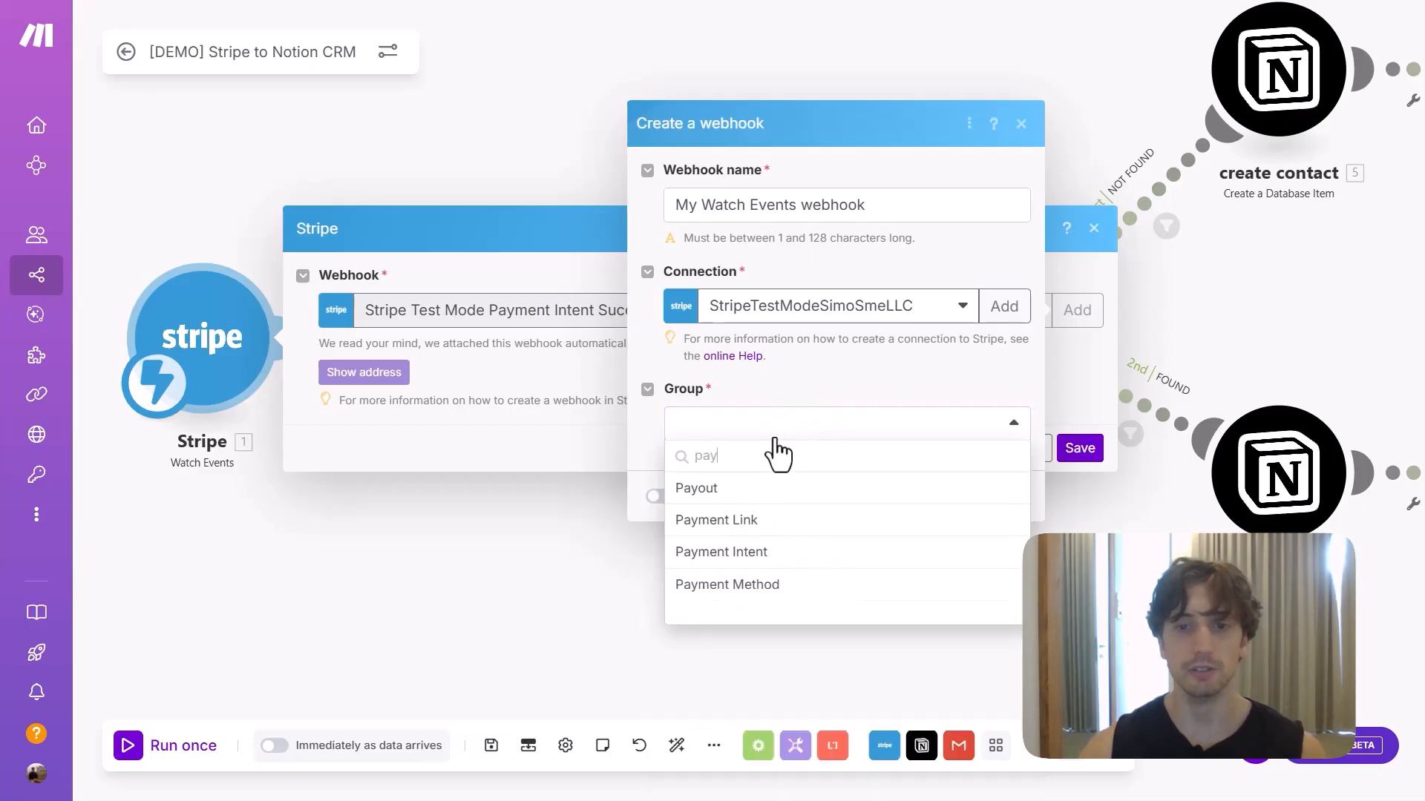
pyautogui.click(763, 555)
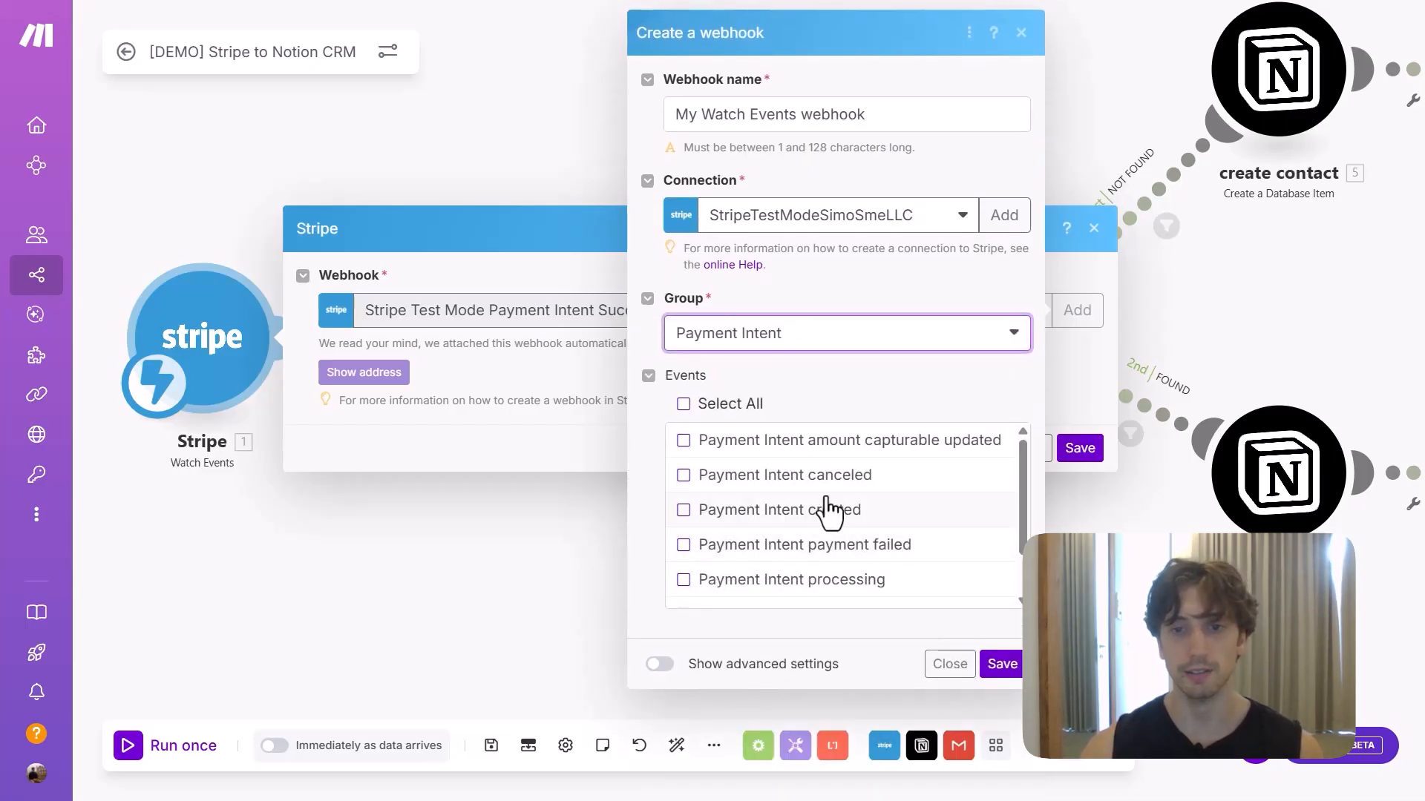
pyautogui.scroll(-2, 830, 510)
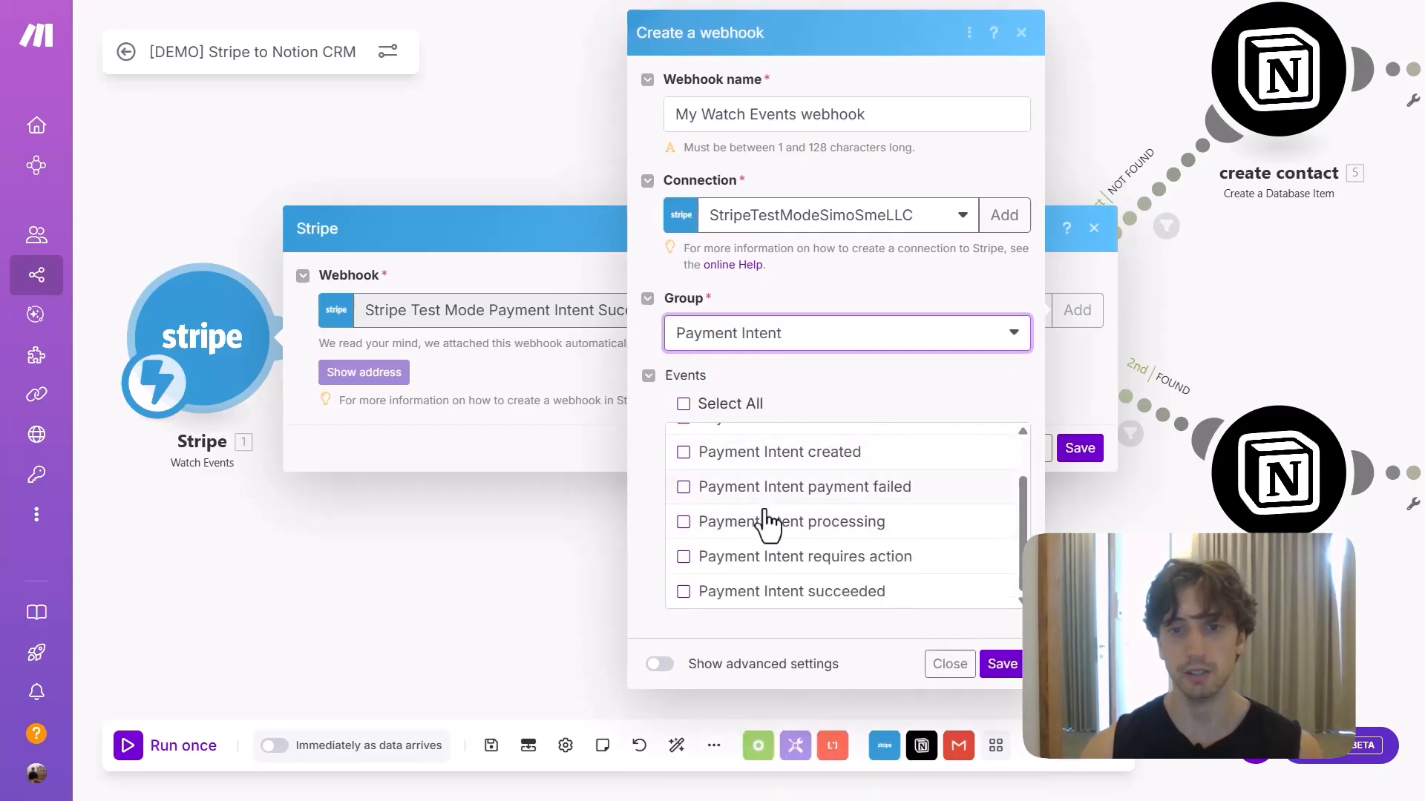
pyautogui.click(768, 591)
pyautogui.click(1002, 665)
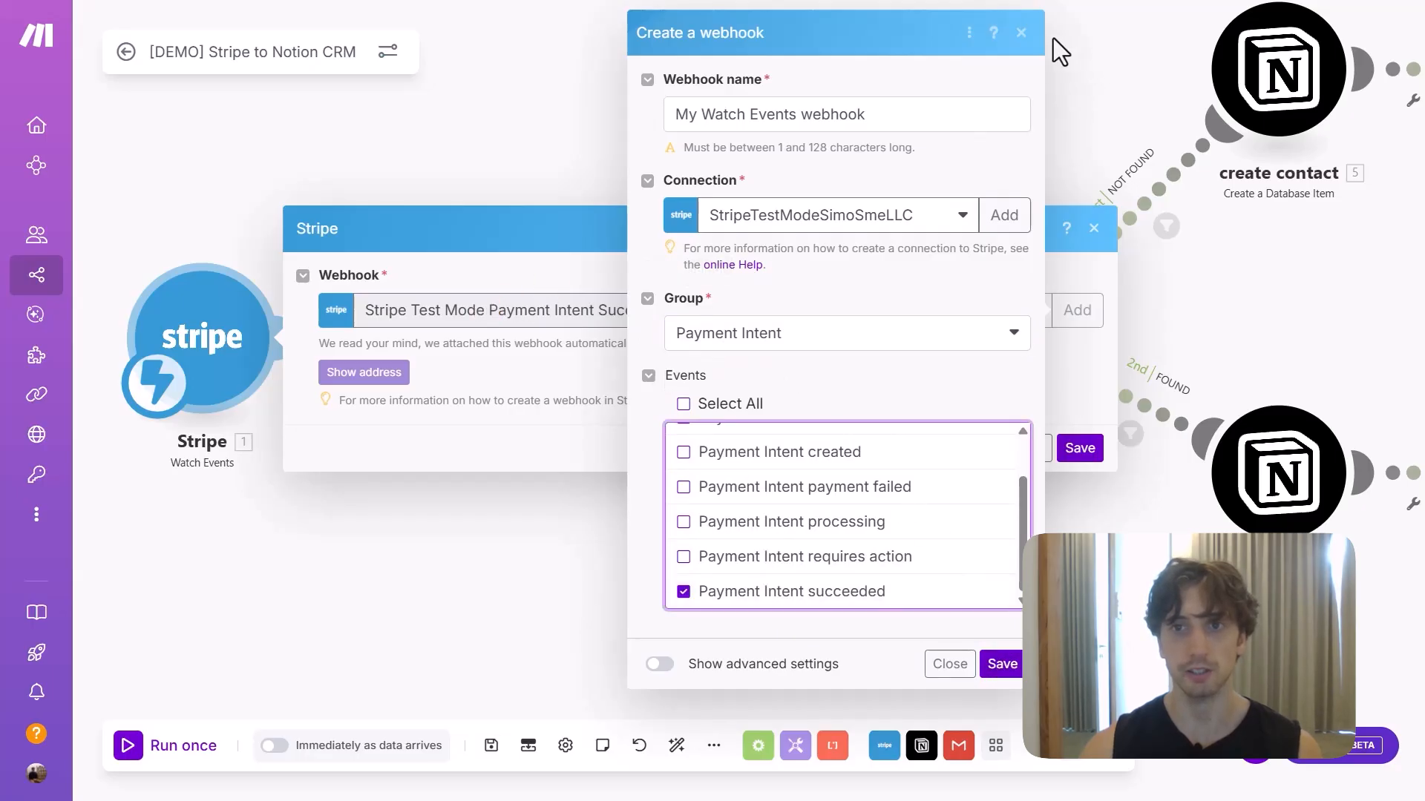
pyautogui.click(1022, 34)
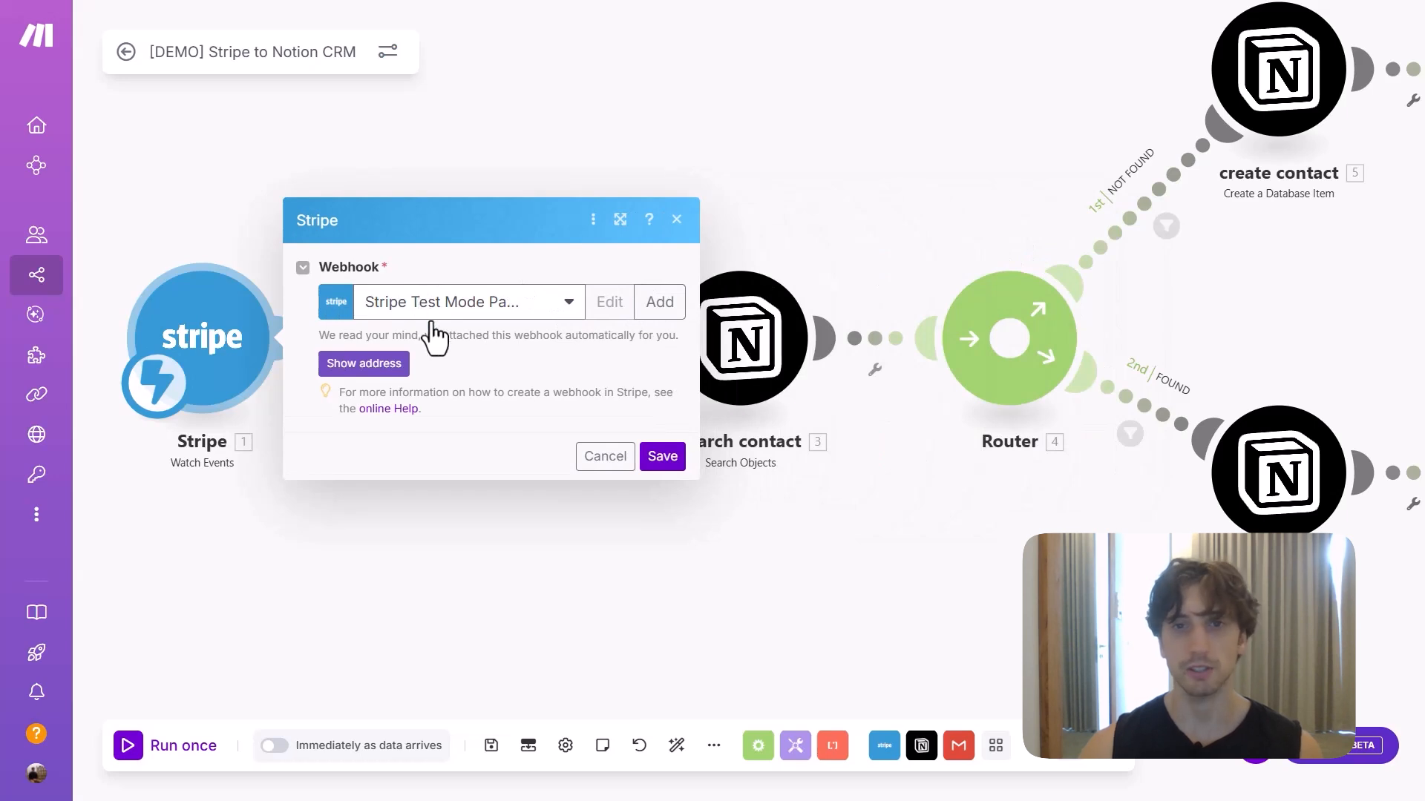
pyautogui.click(676, 219)
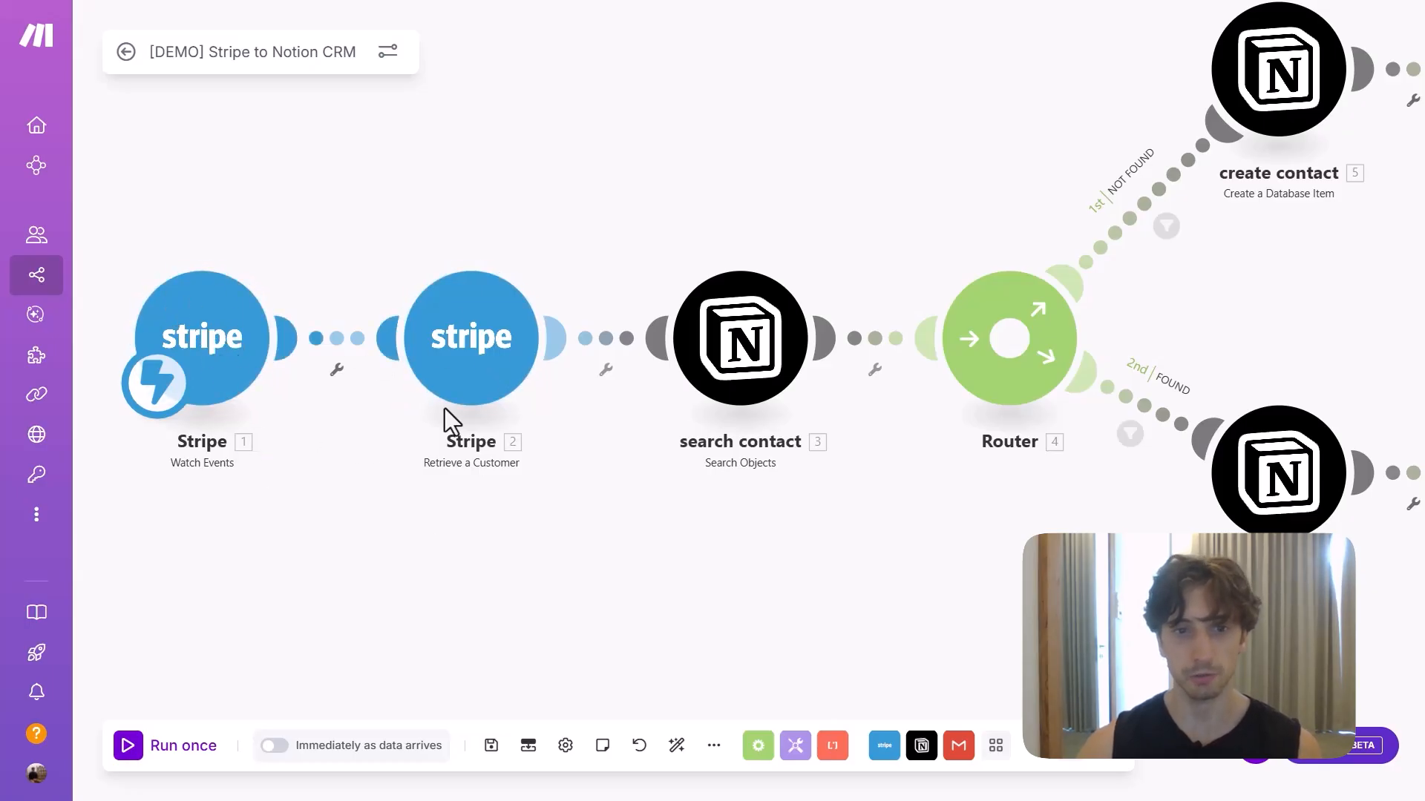
# Review the customer ID mapping in the Stripe Retrieve a Customer module and the email filter in the search contact module.
pyautogui.click(489, 353)
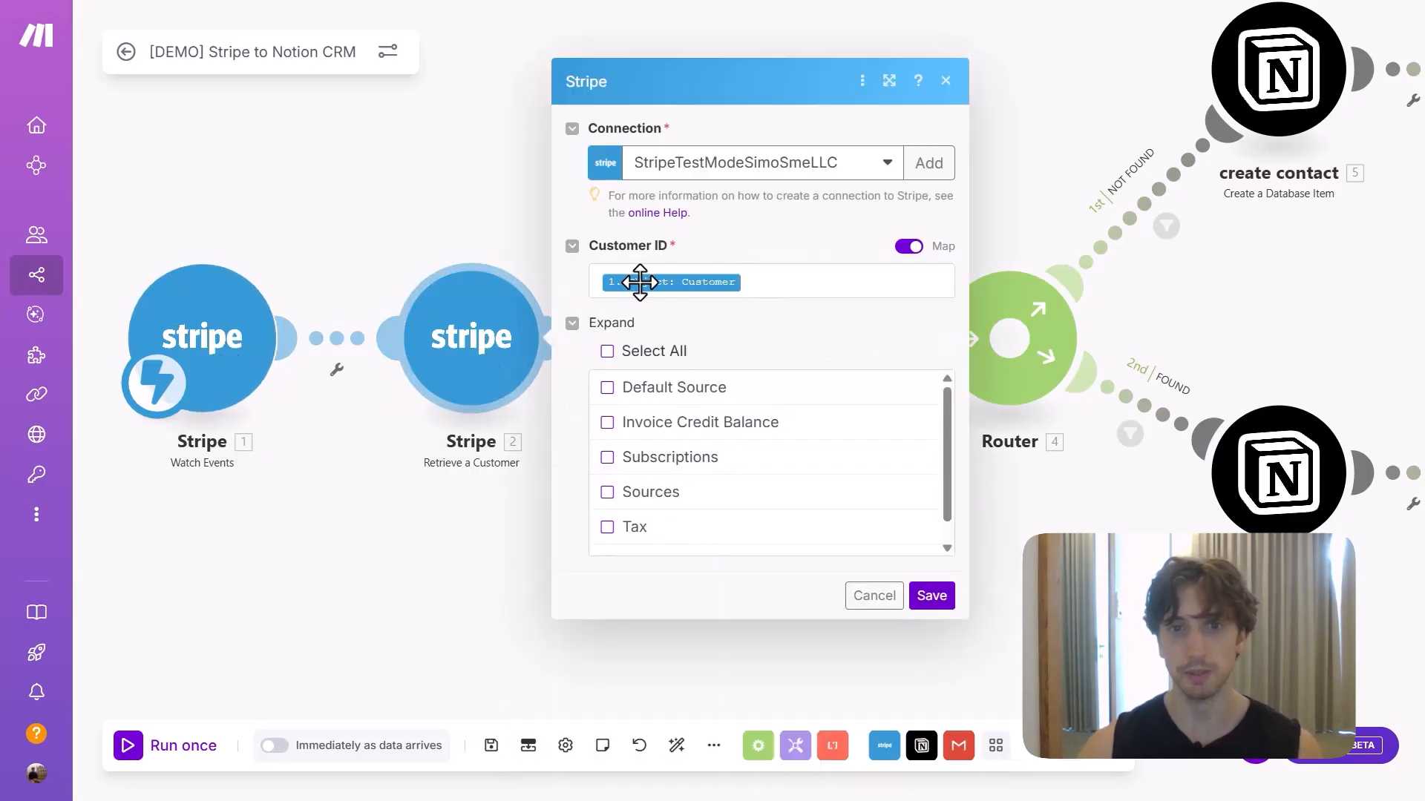
pyautogui.click(820, 292)
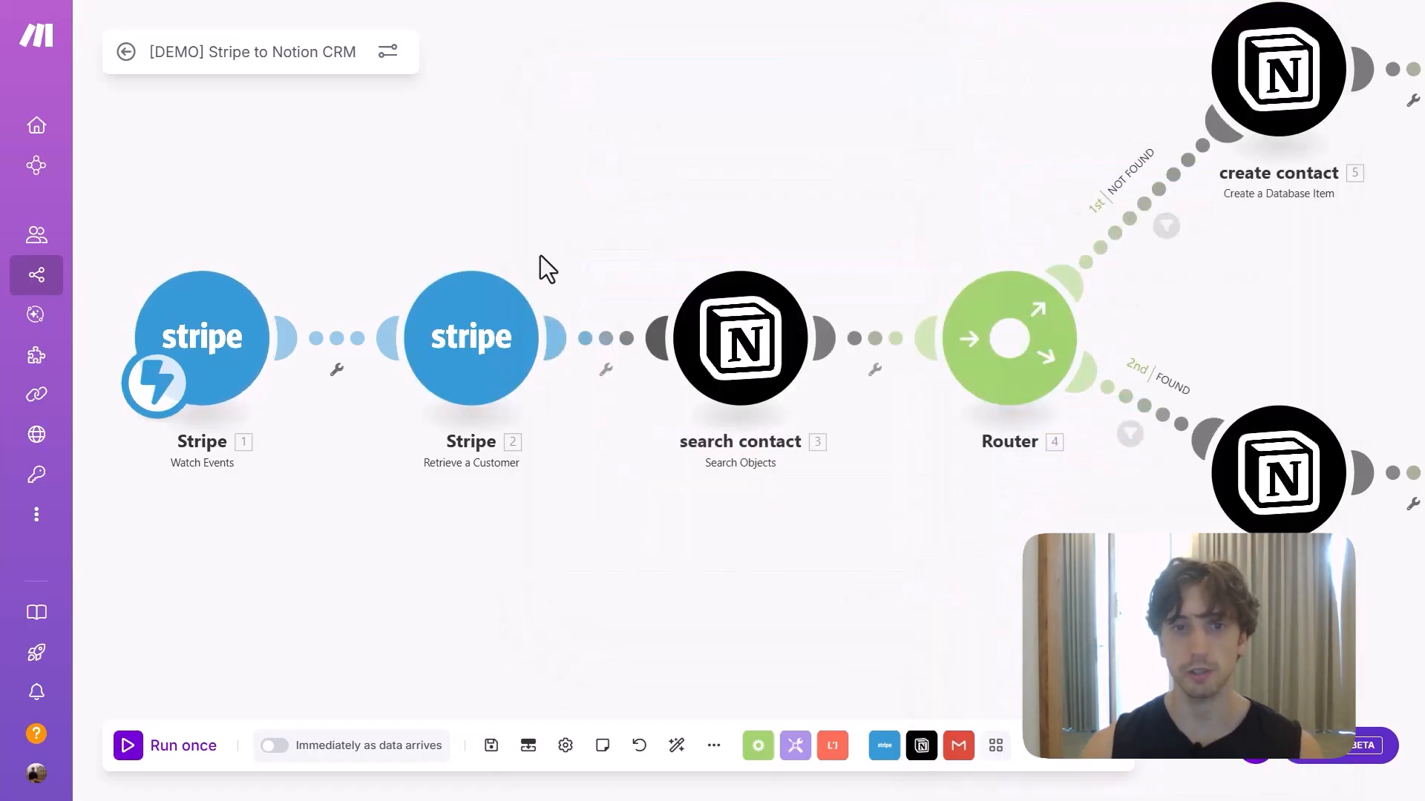
pyautogui.click(761, 343)
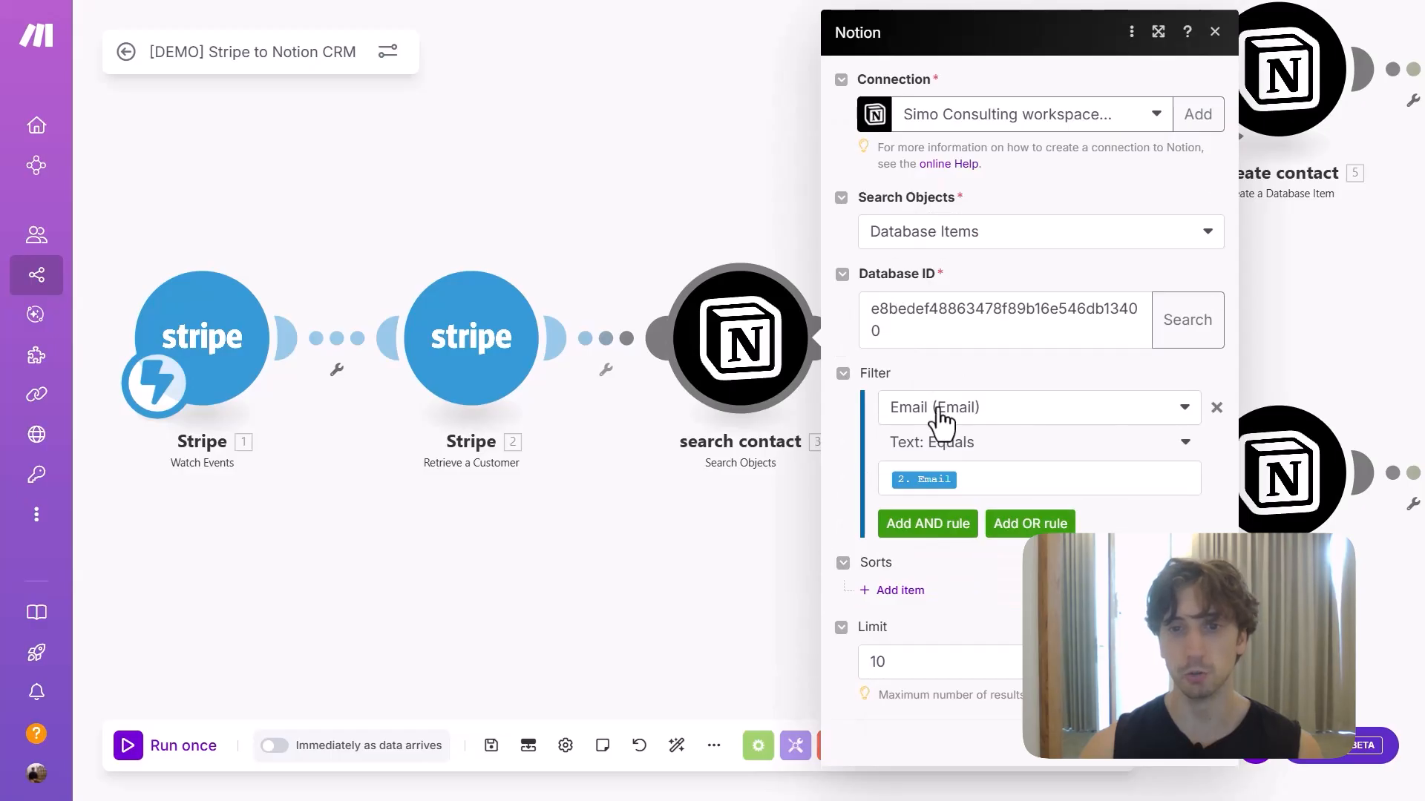
pyautogui.click(626, 498)
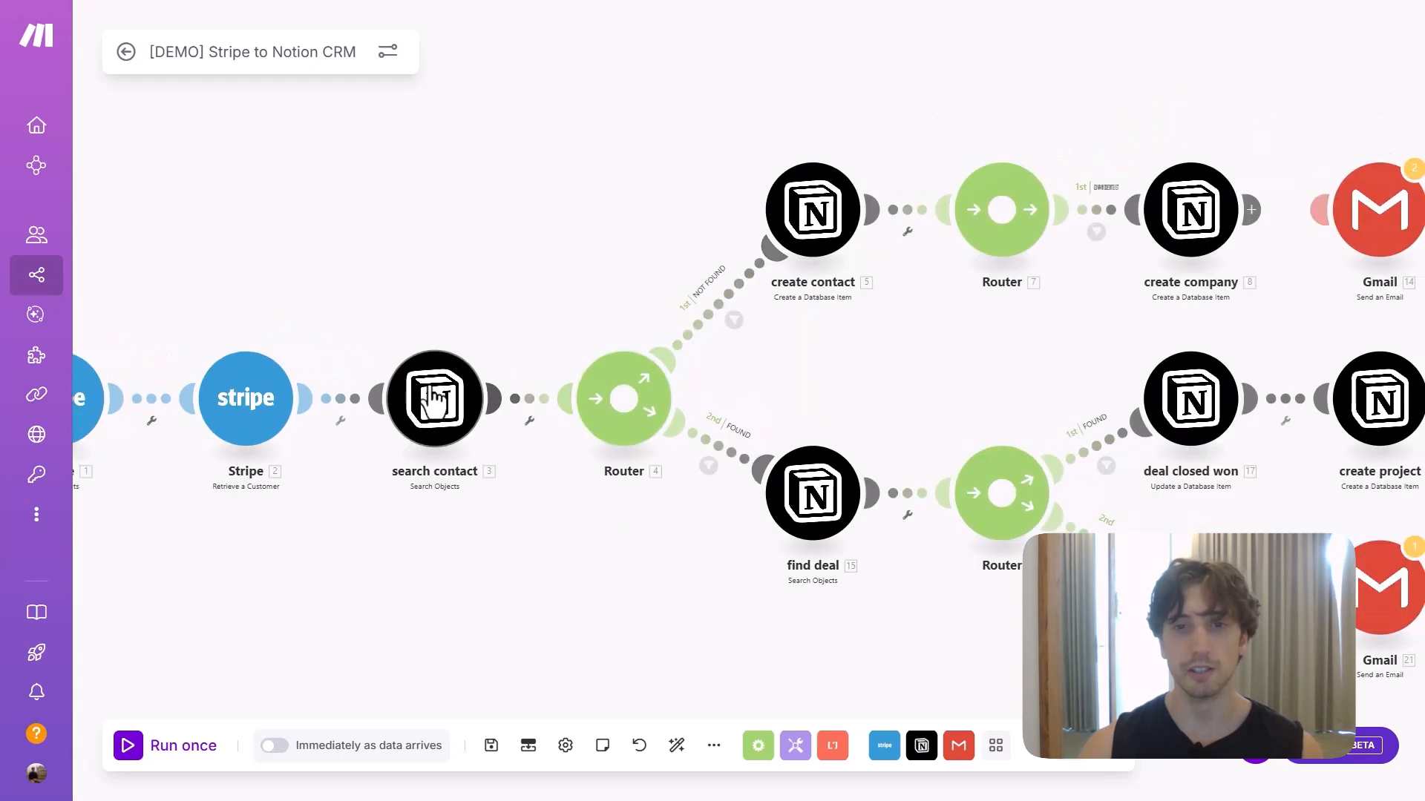
# Review the Notion create contact module's field mappings, including name, contact type and email, and close its settings.
pyautogui.click(817, 210)
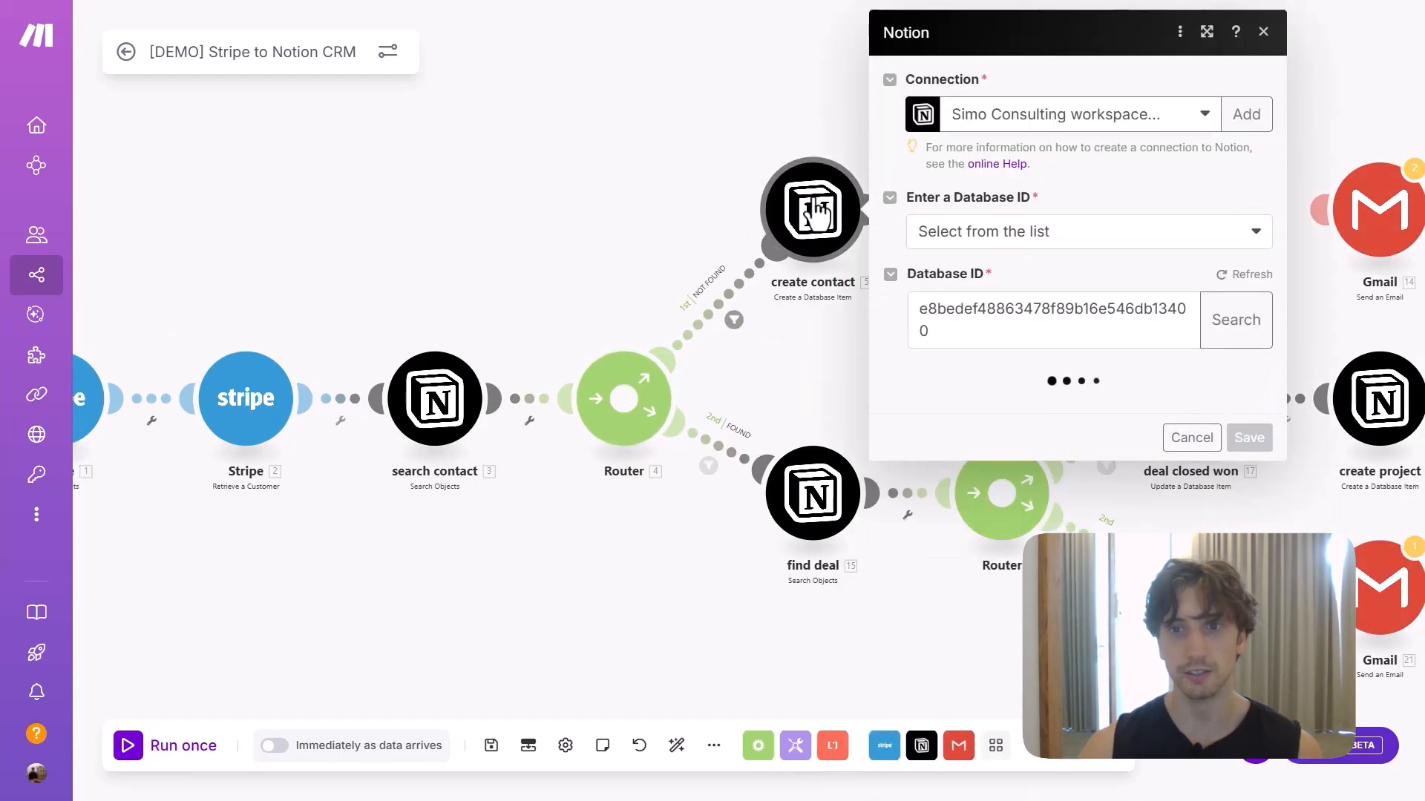
pyautogui.scroll(-3, 1010, 261)
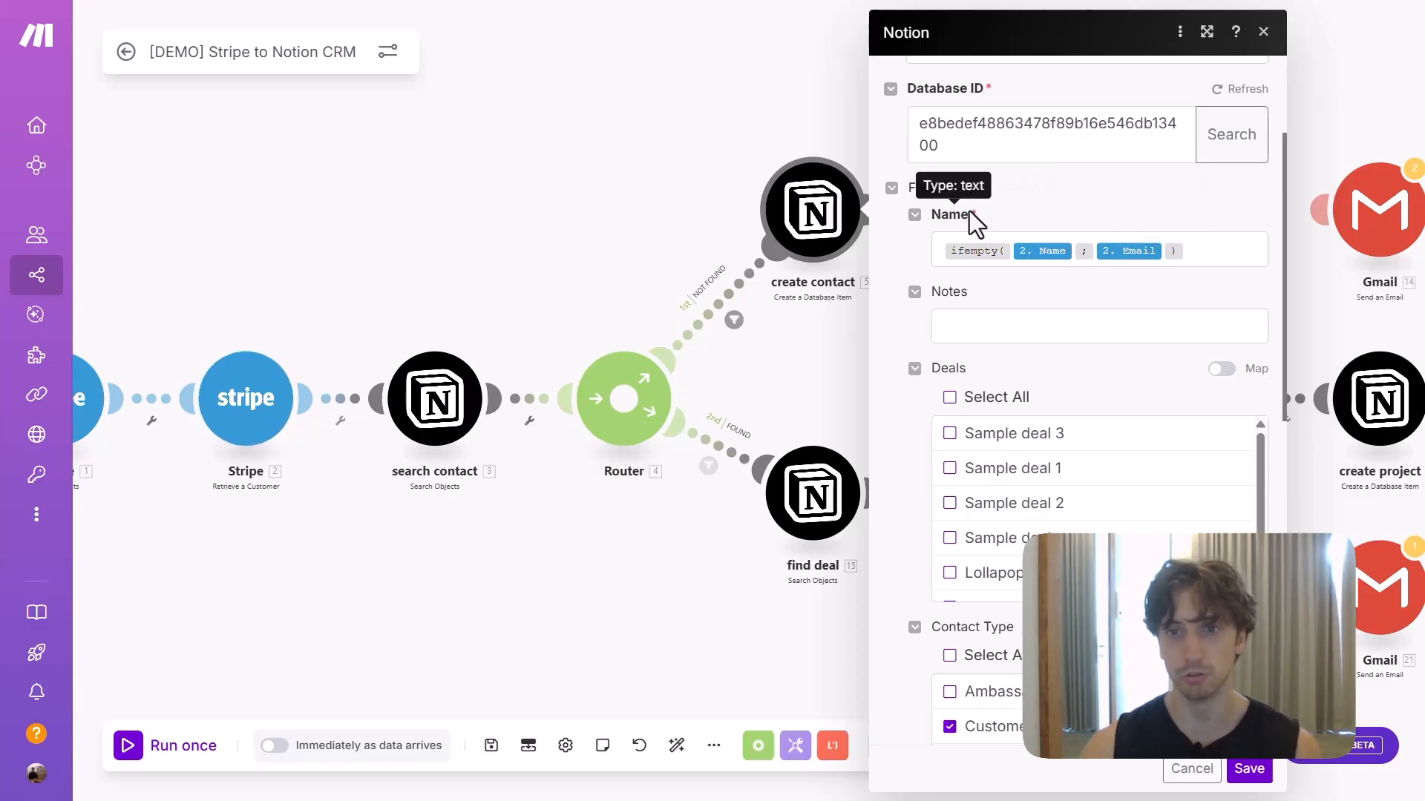
pyautogui.scroll(-3, 969, 211)
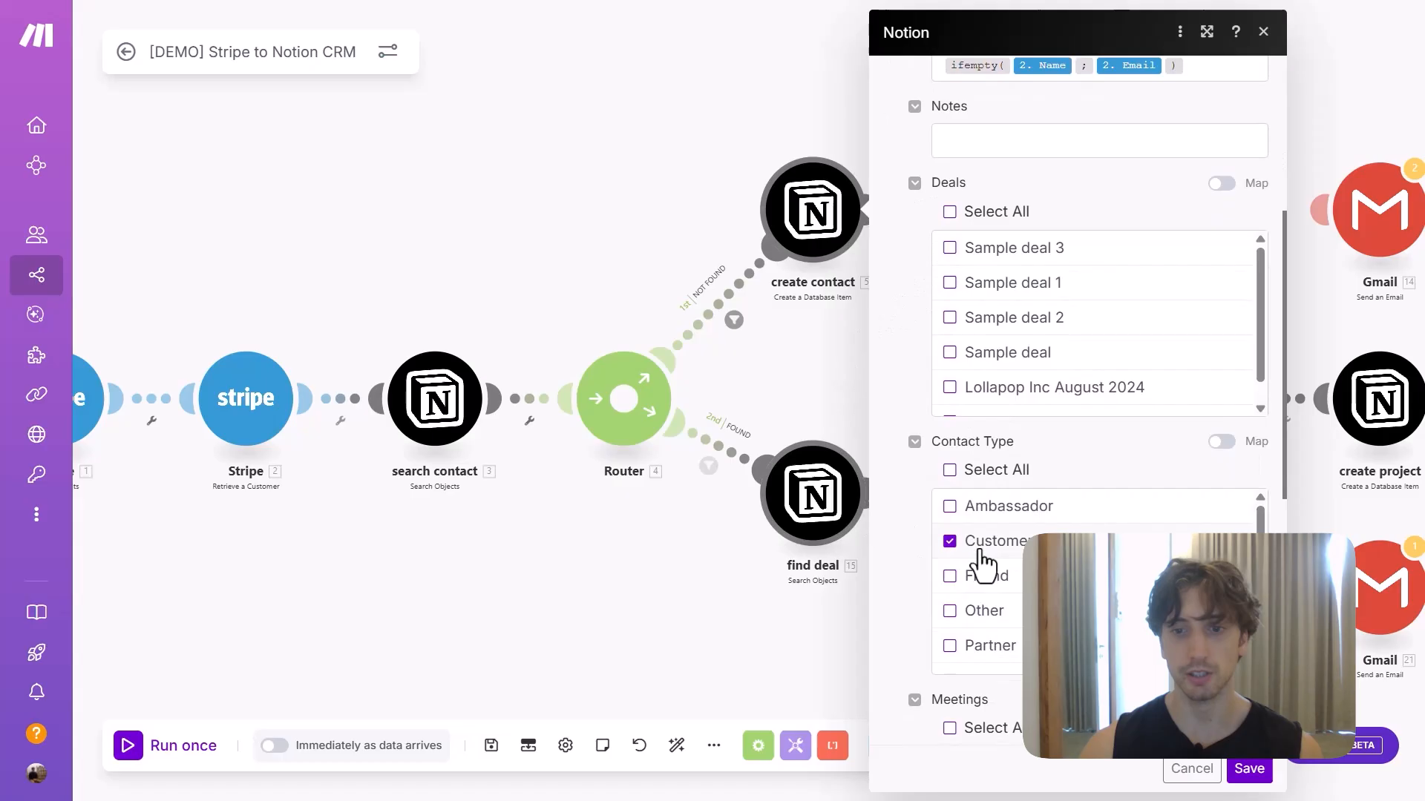
pyautogui.scroll(-9, 906, 572)
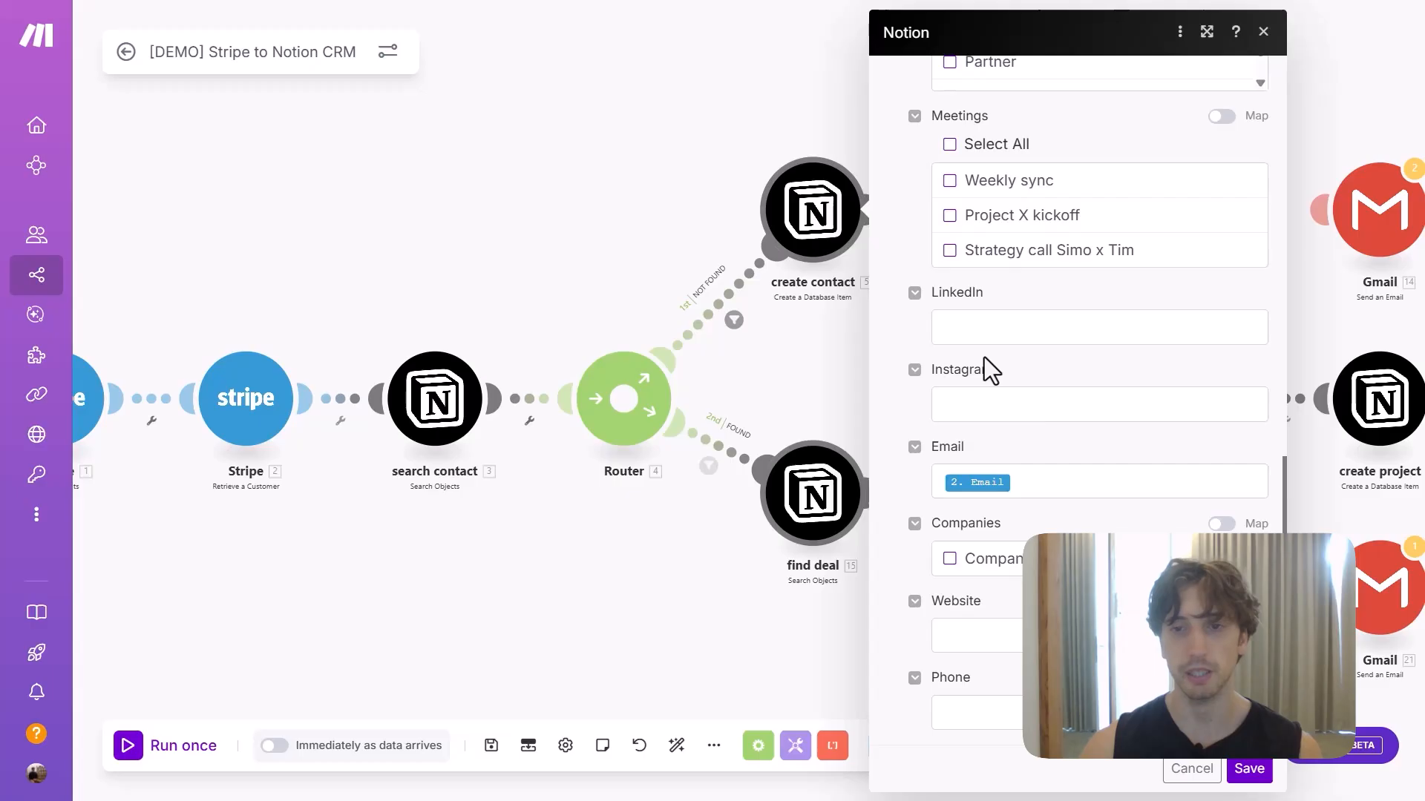
pyautogui.click(816, 351)
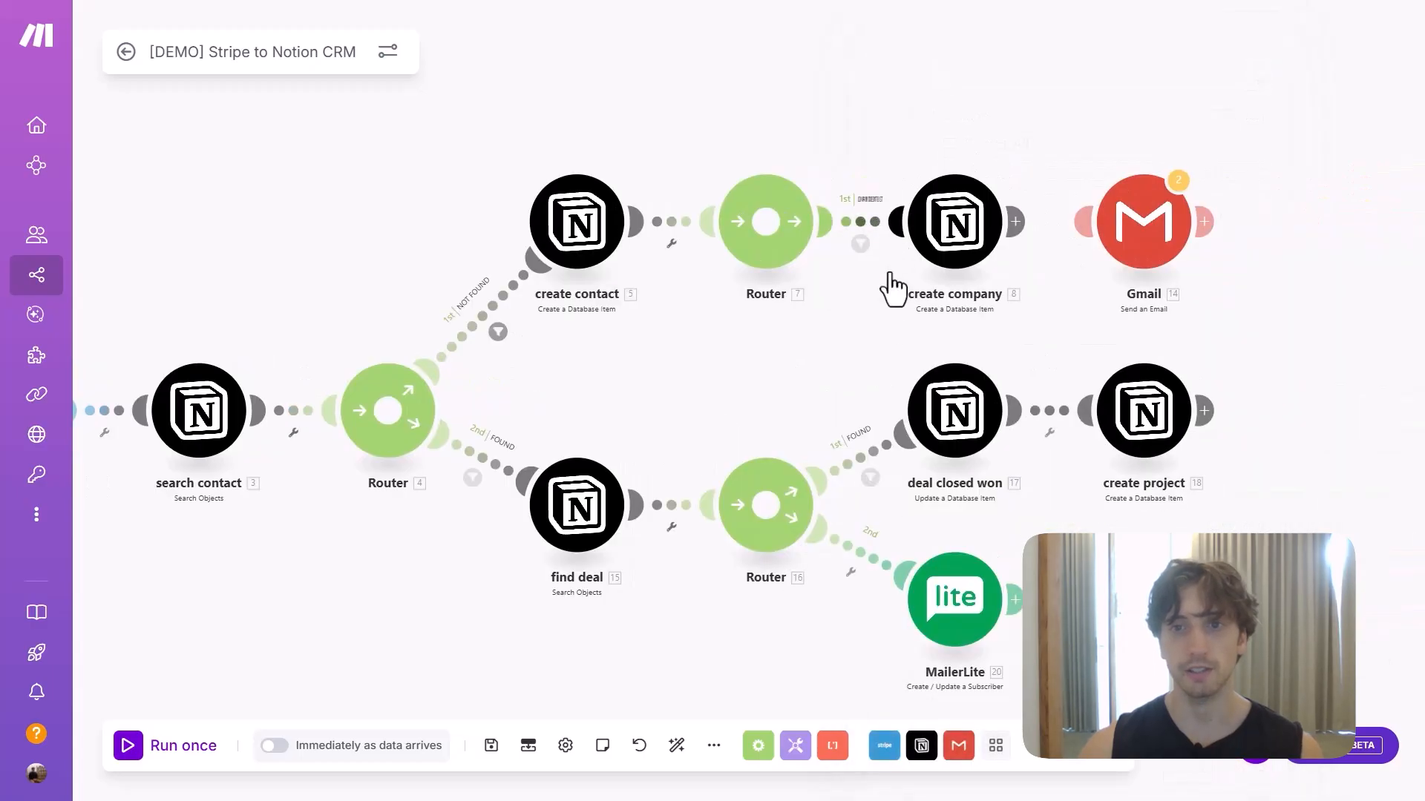
# Review the Notion create company module's name, website and contacts fields, and close its settings.
pyautogui.click(890, 274)
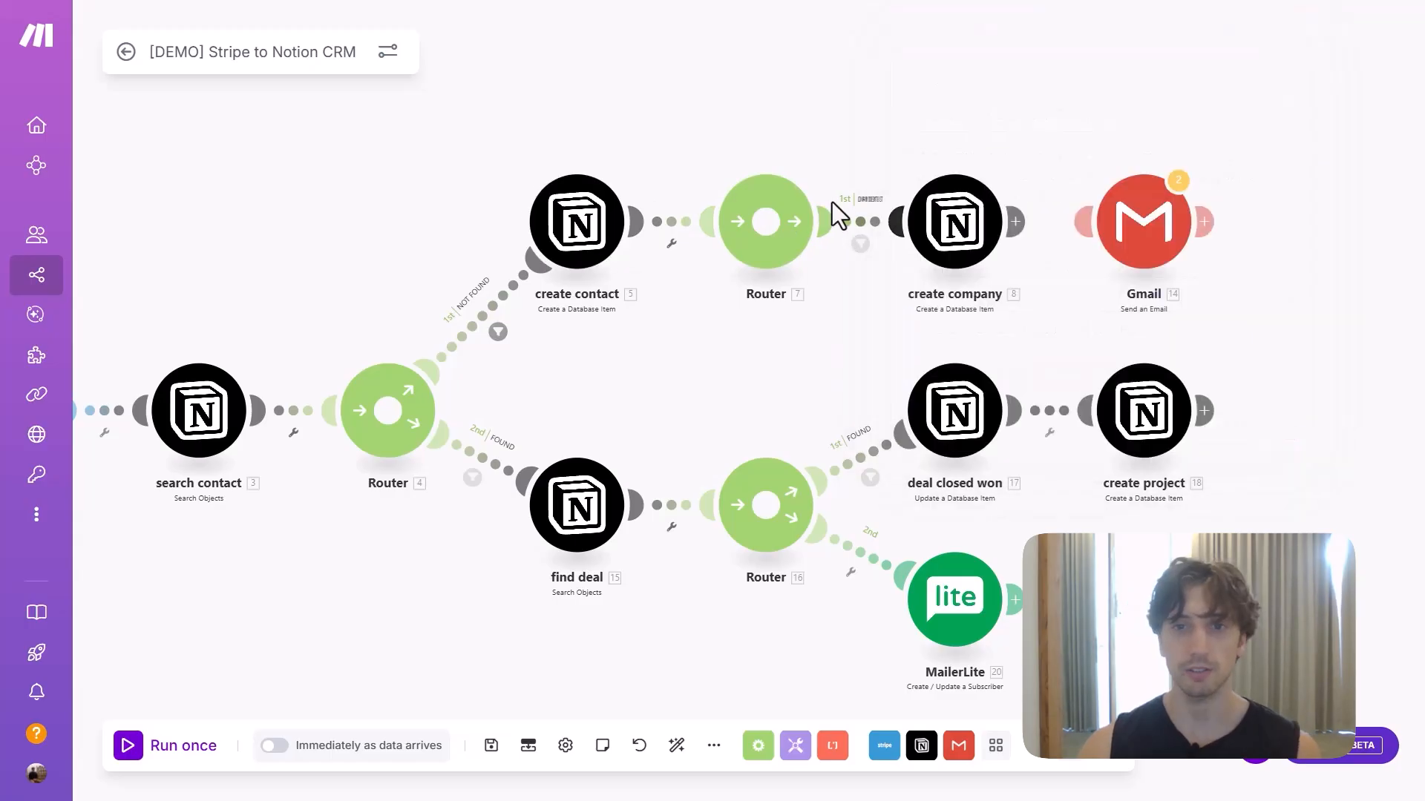
pyautogui.click(967, 231)
pyautogui.scroll(-2, 1054, 415)
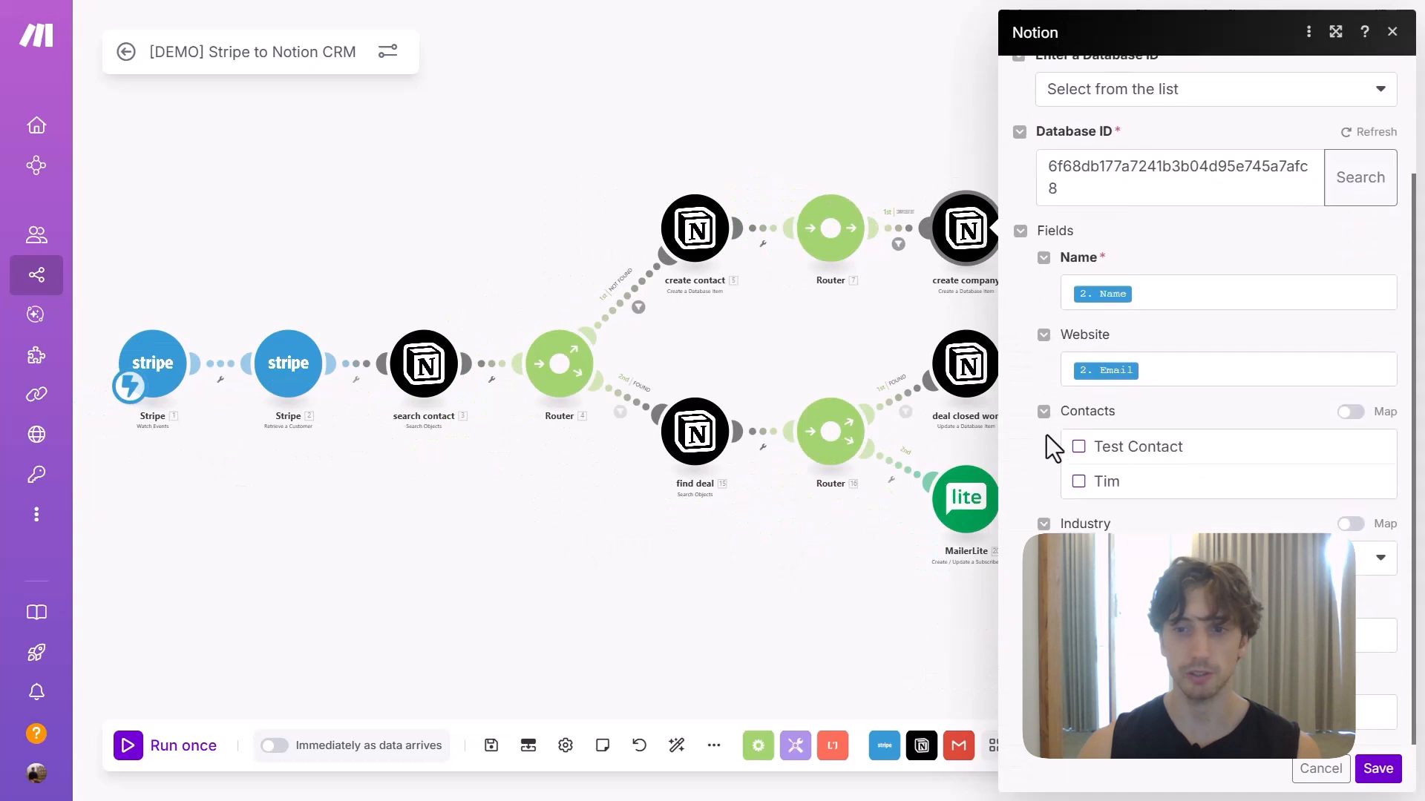
pyautogui.click(866, 318)
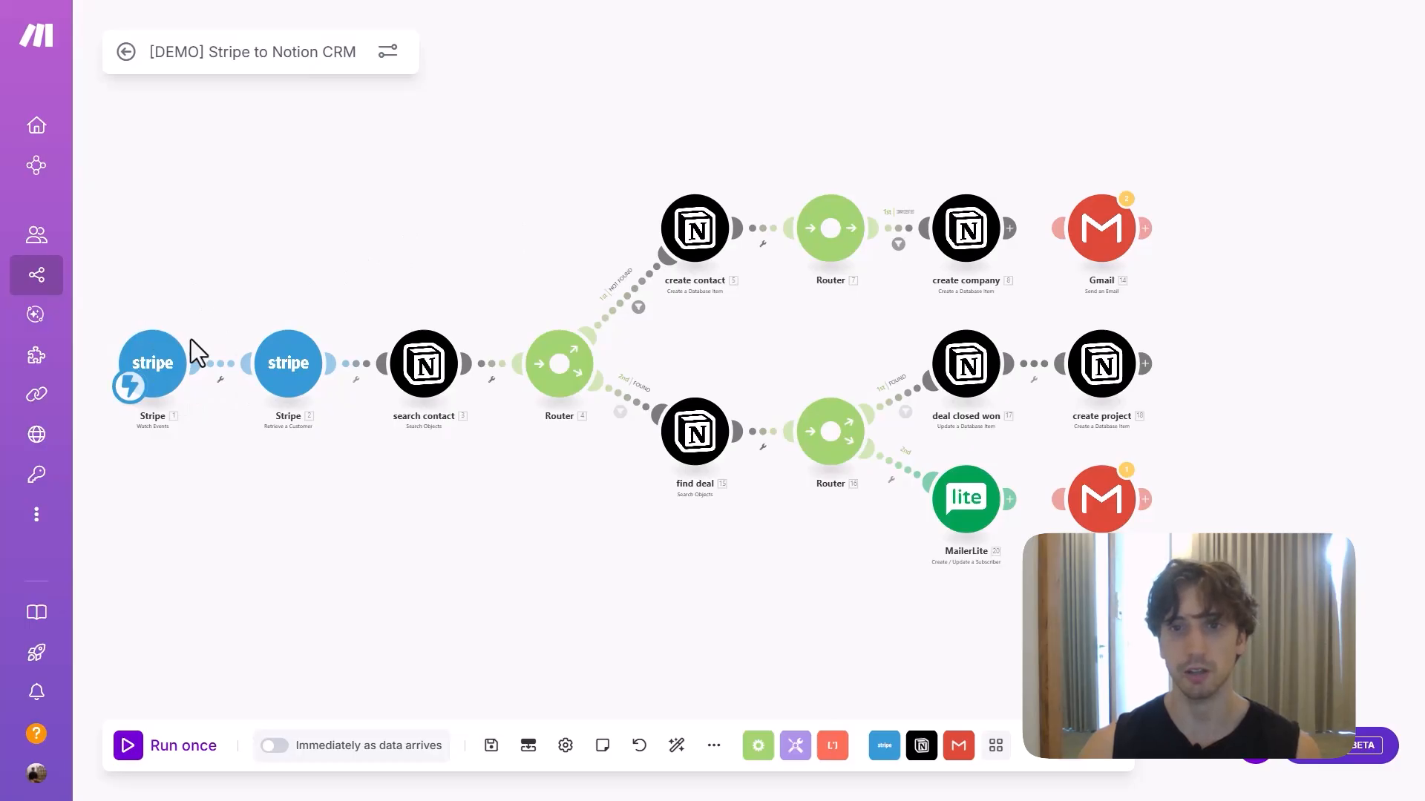
# Review the find deal module's Notion search filter, covering the contact relation and the Closed won and Closed lost status exclusions, and close its settings.
pyautogui.scroll(3, 611, 445)
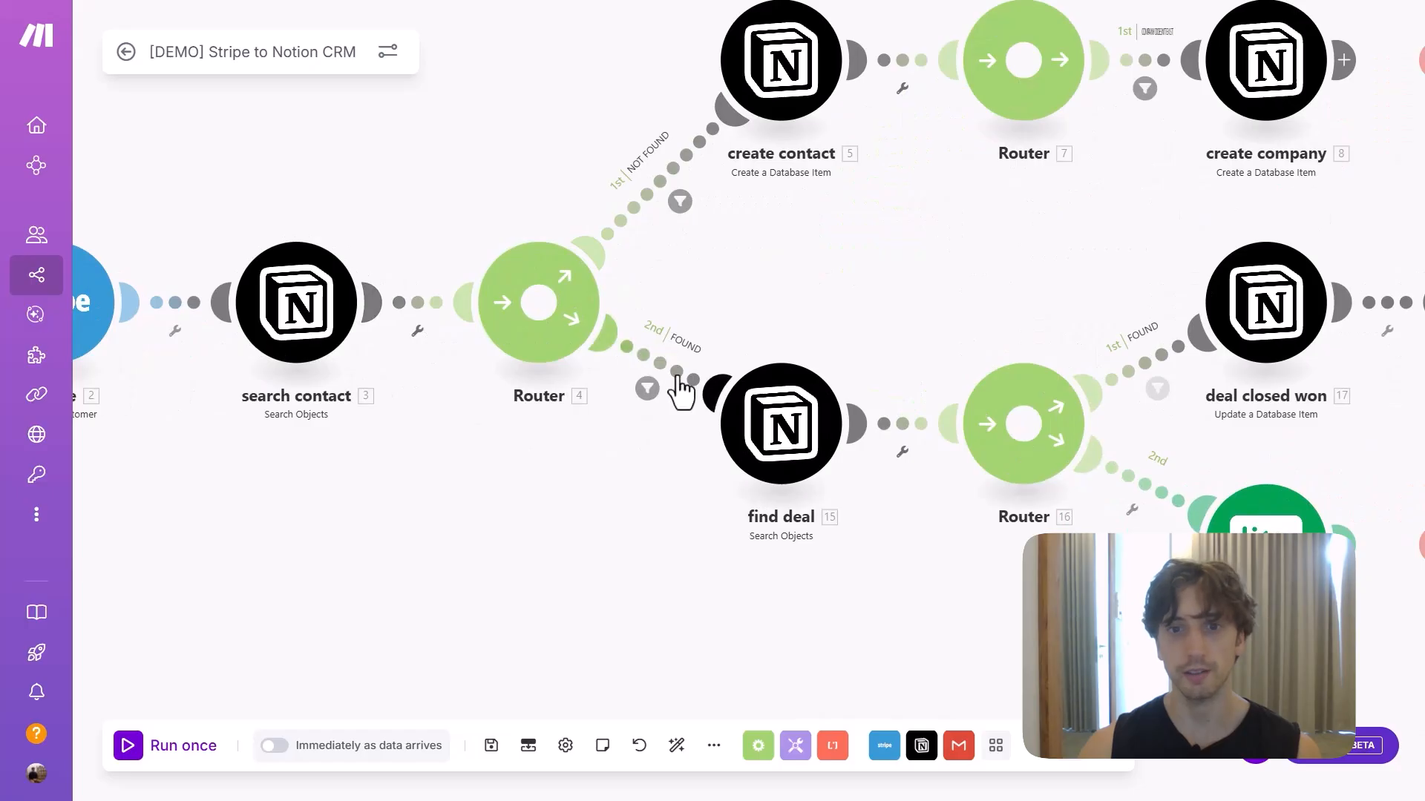
pyautogui.scroll(-1, 846, 581)
pyautogui.moveTo(846, 582); pyautogui.dragTo(616, 457)
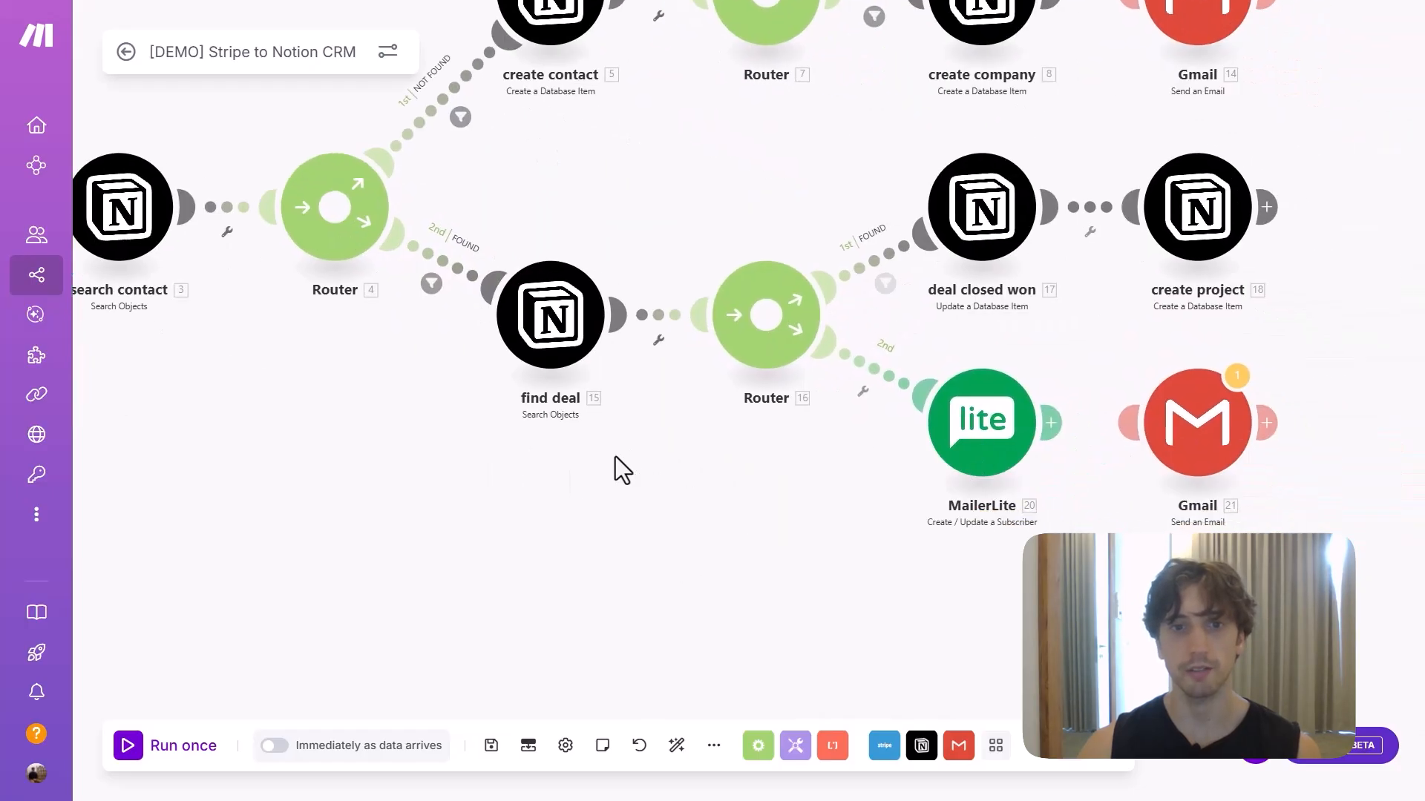
pyautogui.click(556, 326)
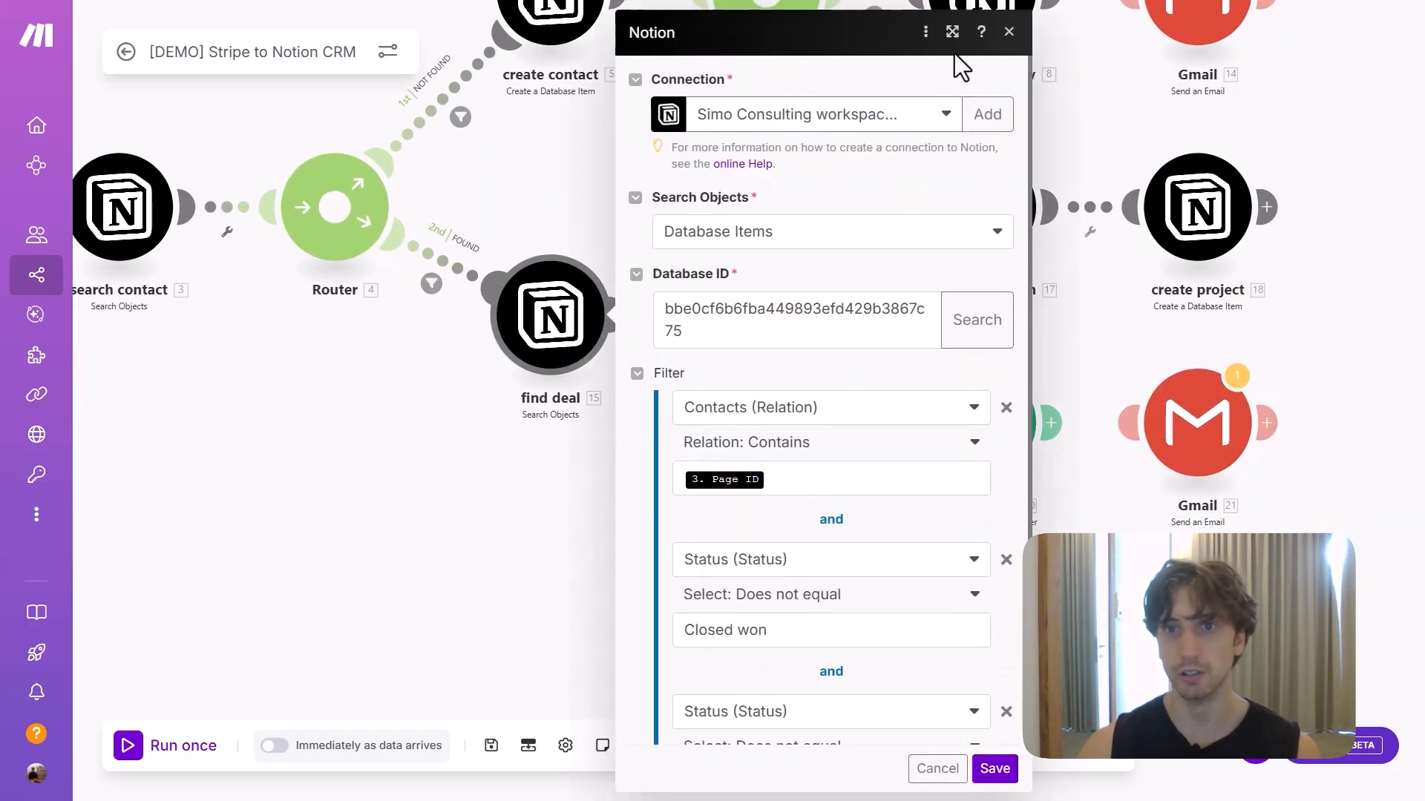
pyautogui.click(953, 37)
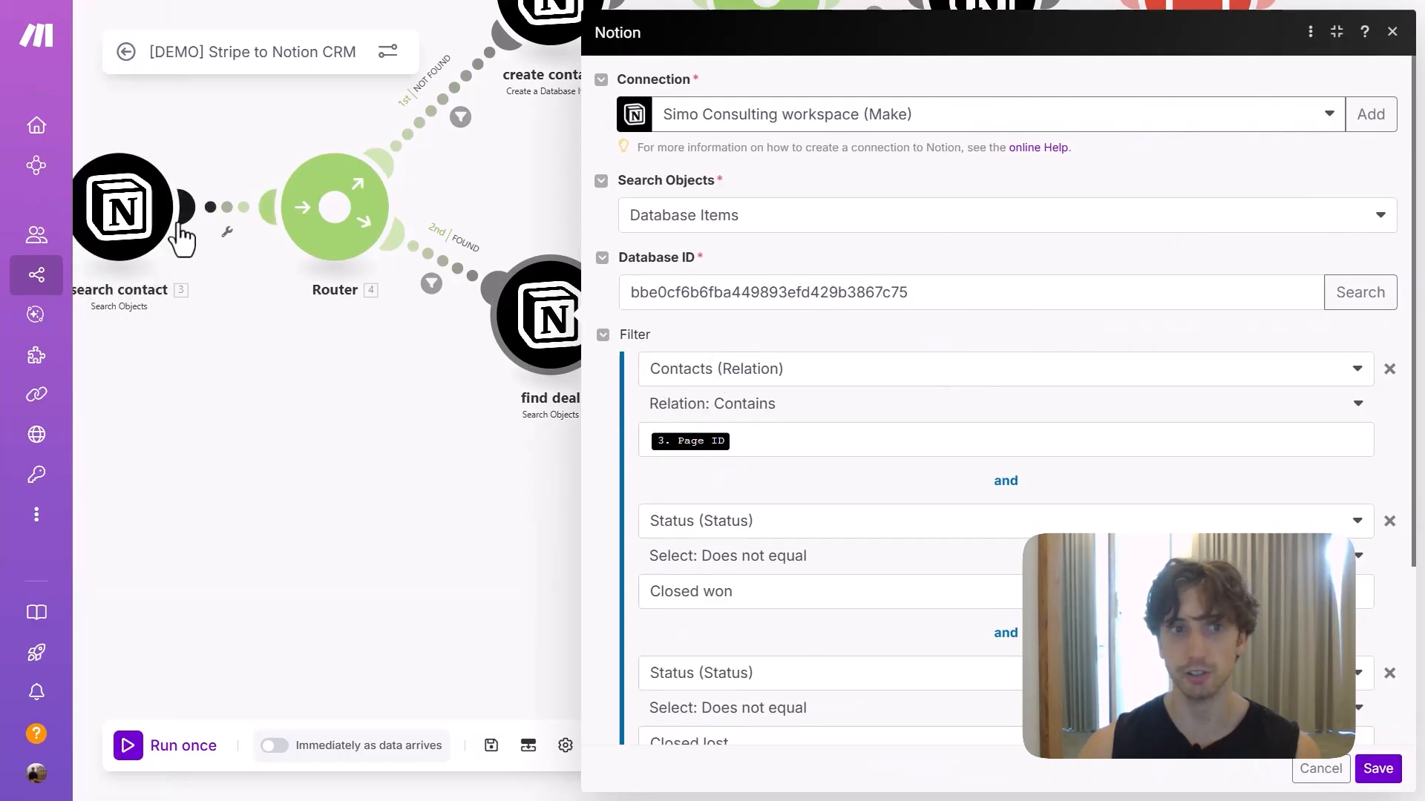
pyautogui.scroll(-1, 859, 493)
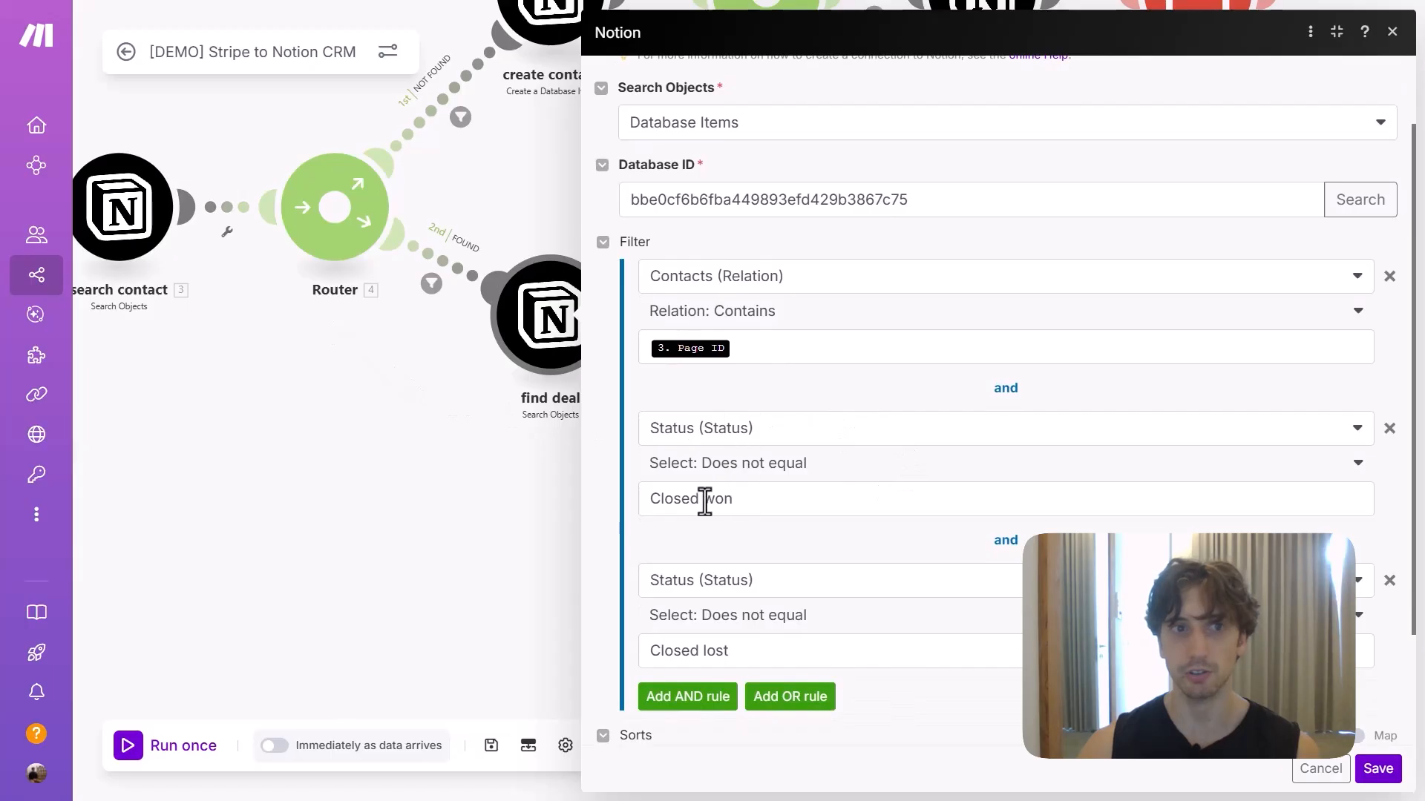
pyautogui.scroll(-2, 677, 499)
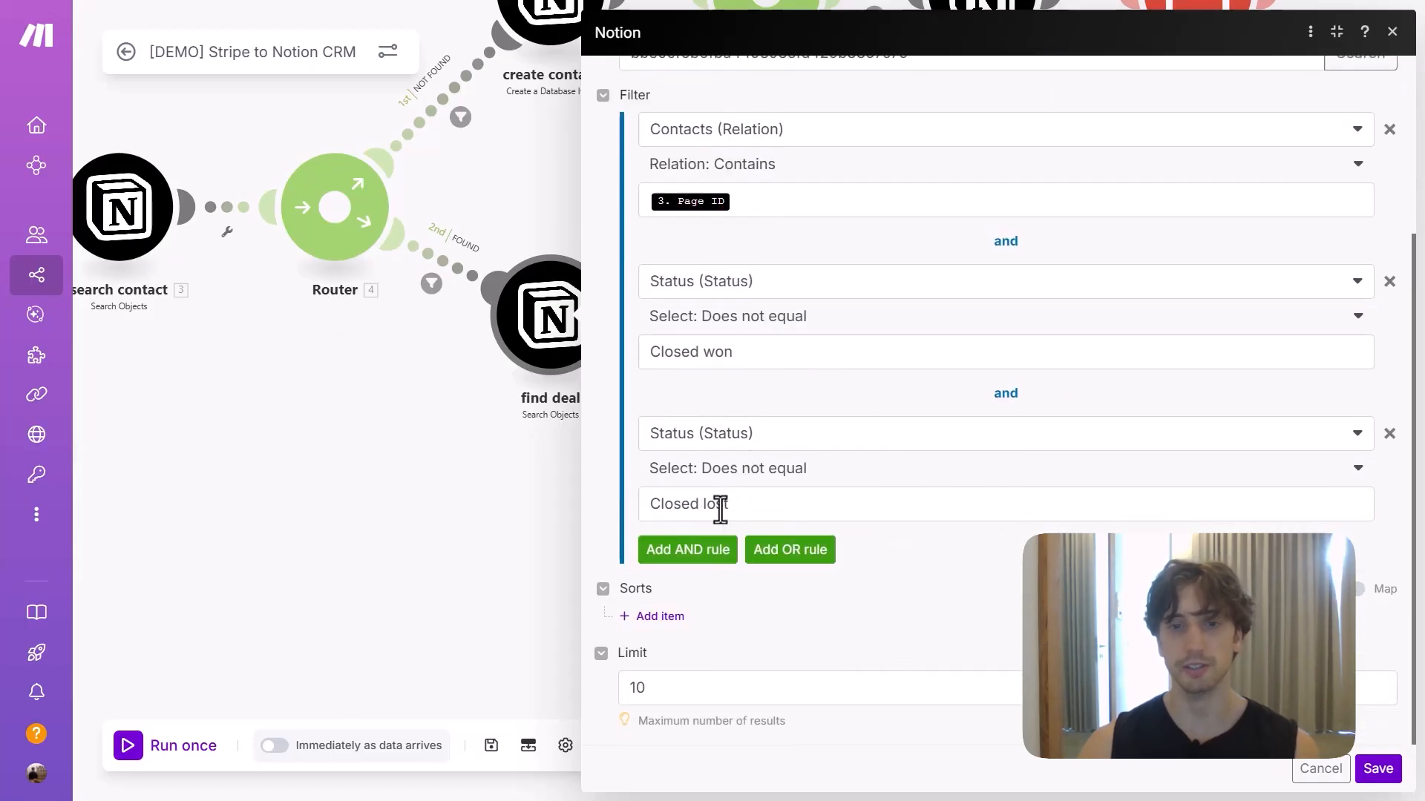
pyautogui.click(548, 444)
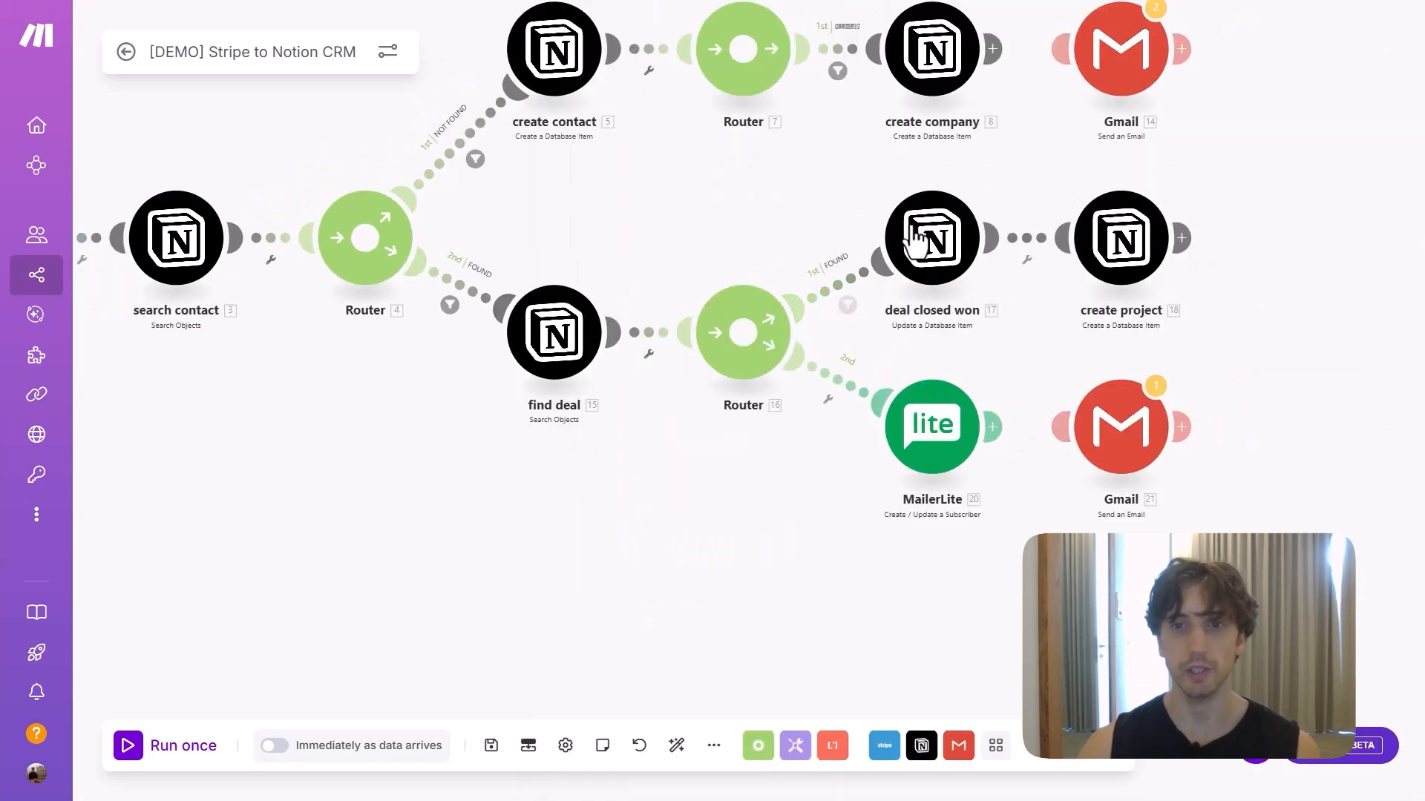
# Review the deal closed won module's database, page ID and Status mappings and the create project module's database selection, closing both settings.
pyautogui.click(958, 243)
pyautogui.moveTo(918, 333); pyautogui.dragTo(865, 295)
pyautogui.scroll(-2, 1159, 387)
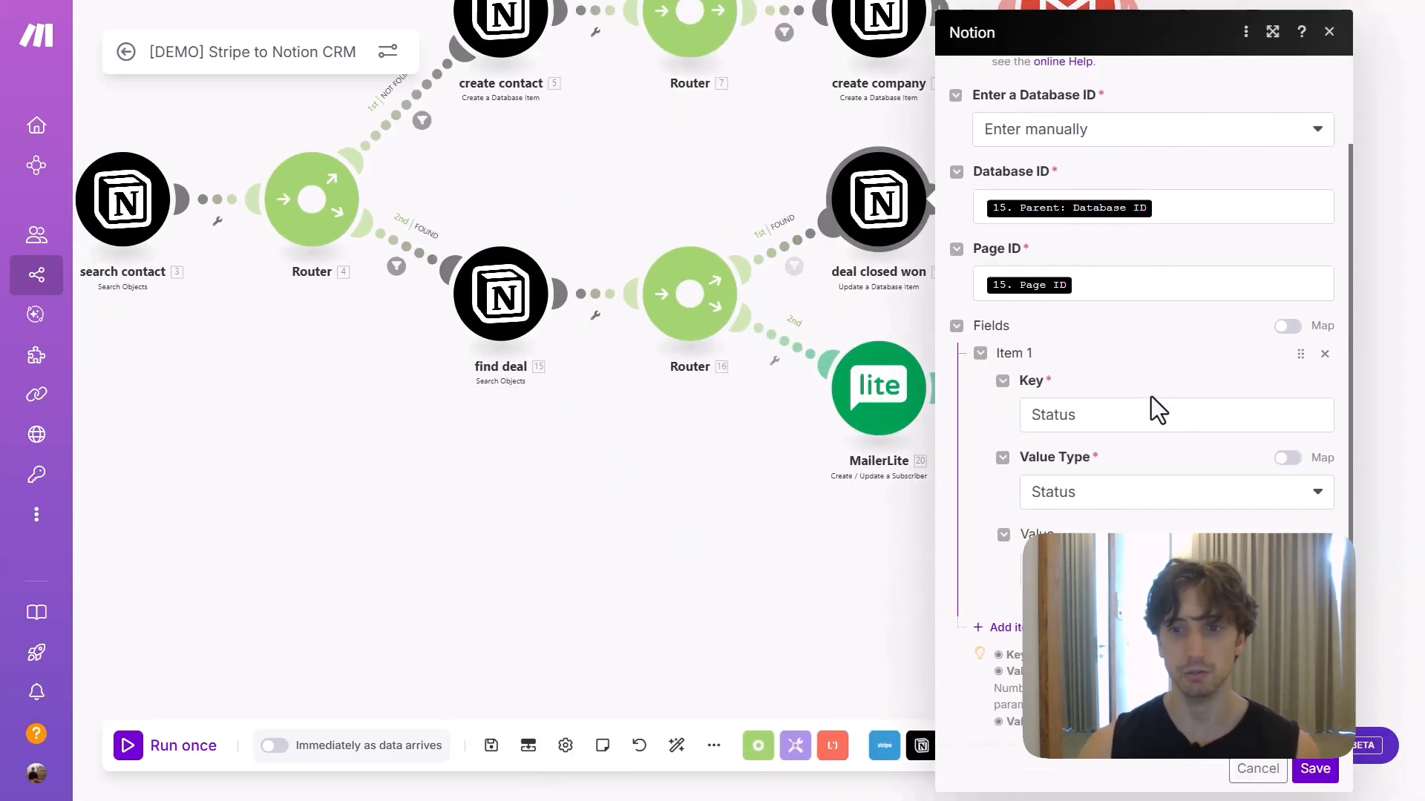
pyautogui.click(1258, 768)
pyautogui.click(1065, 191)
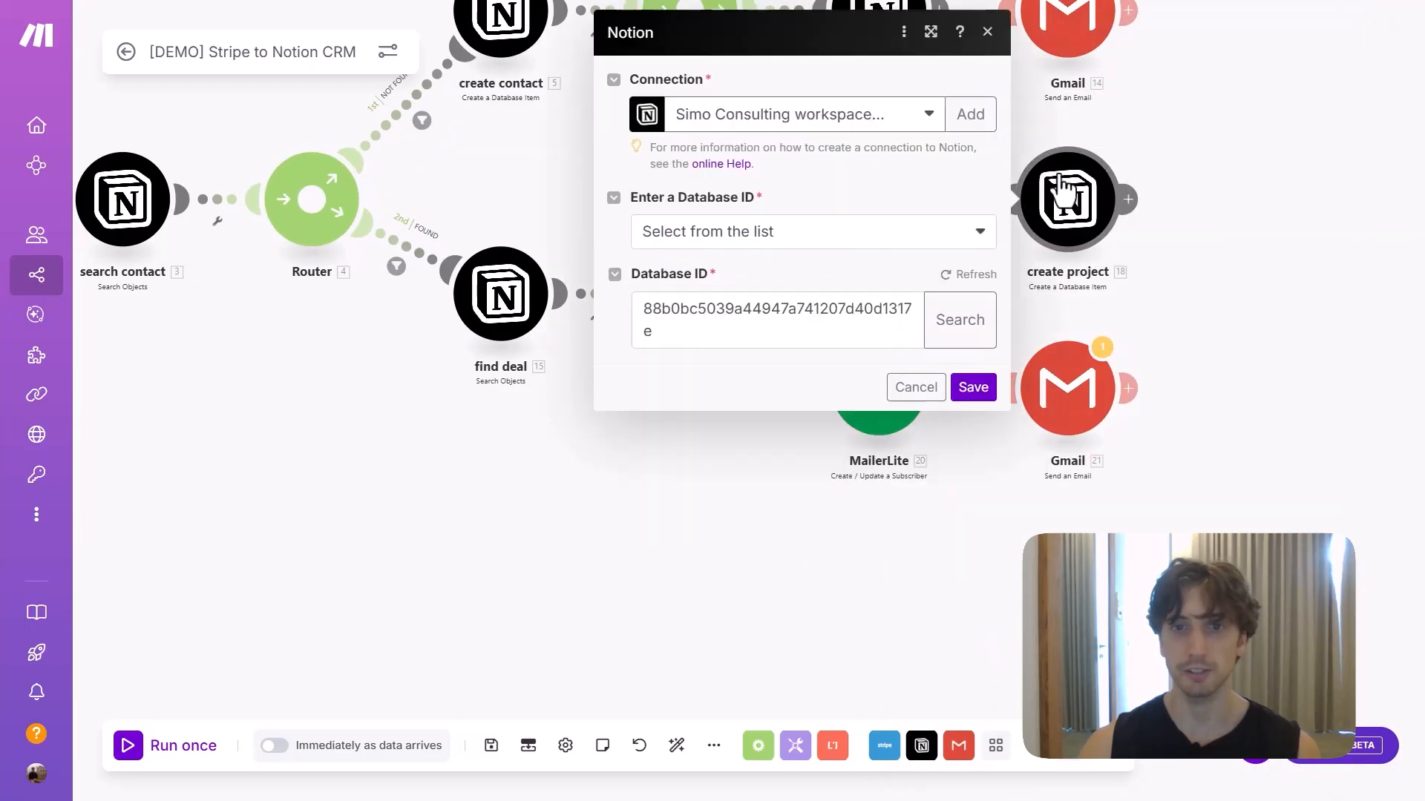
pyautogui.click(1162, 301)
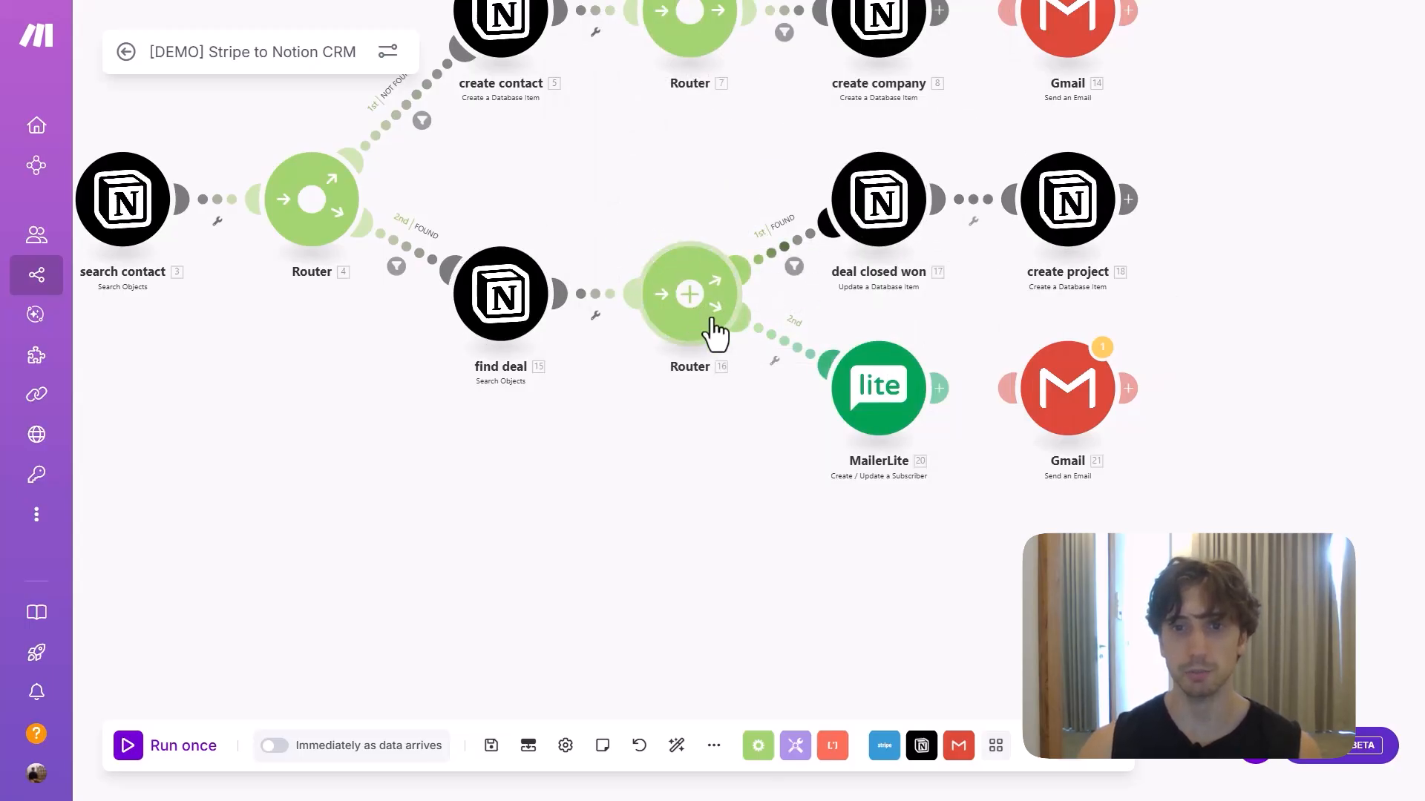
# Review the MailerLite subscriber module's email mapping and optional fields such as Product Bought, and close its settings.
pyautogui.click(876, 407)
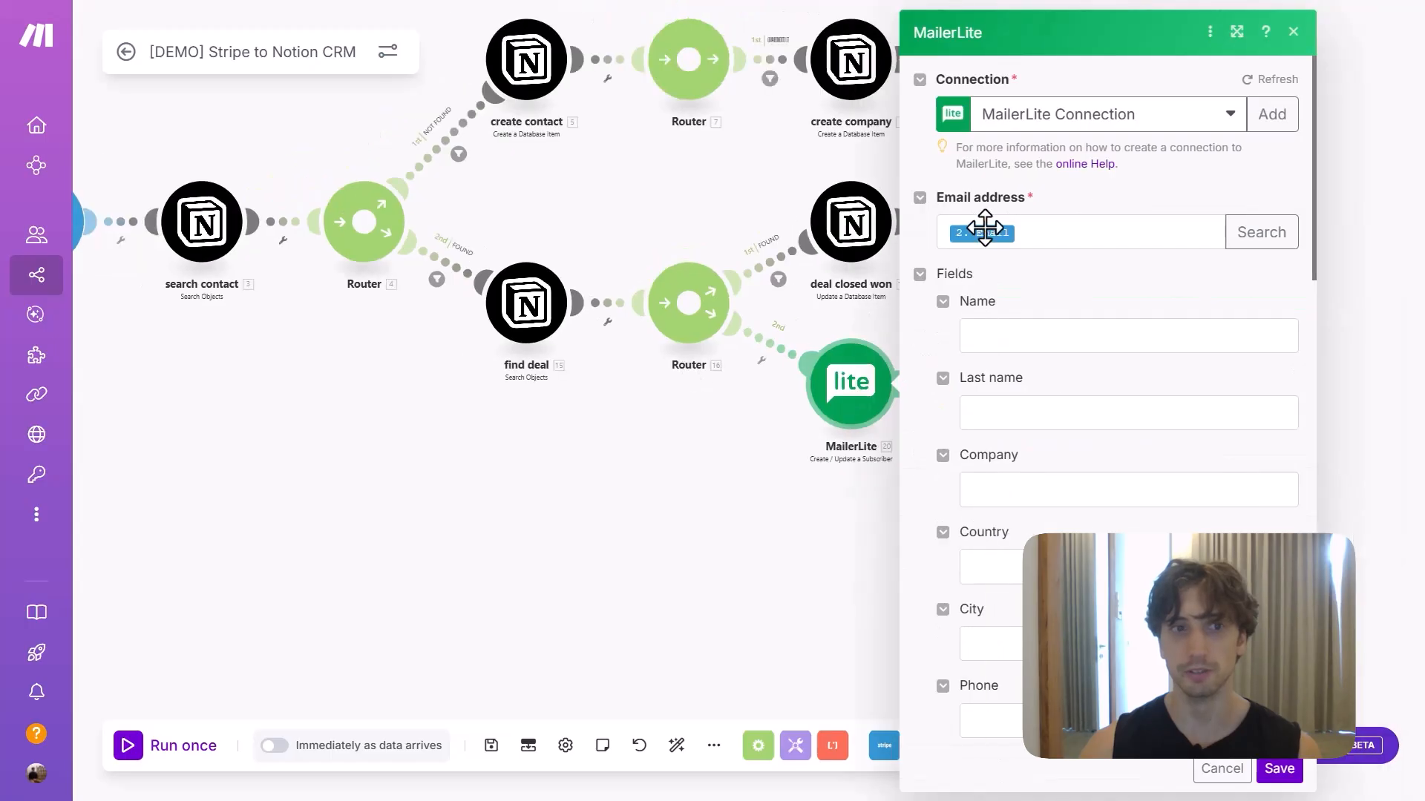
pyautogui.scroll(-10, 972, 330)
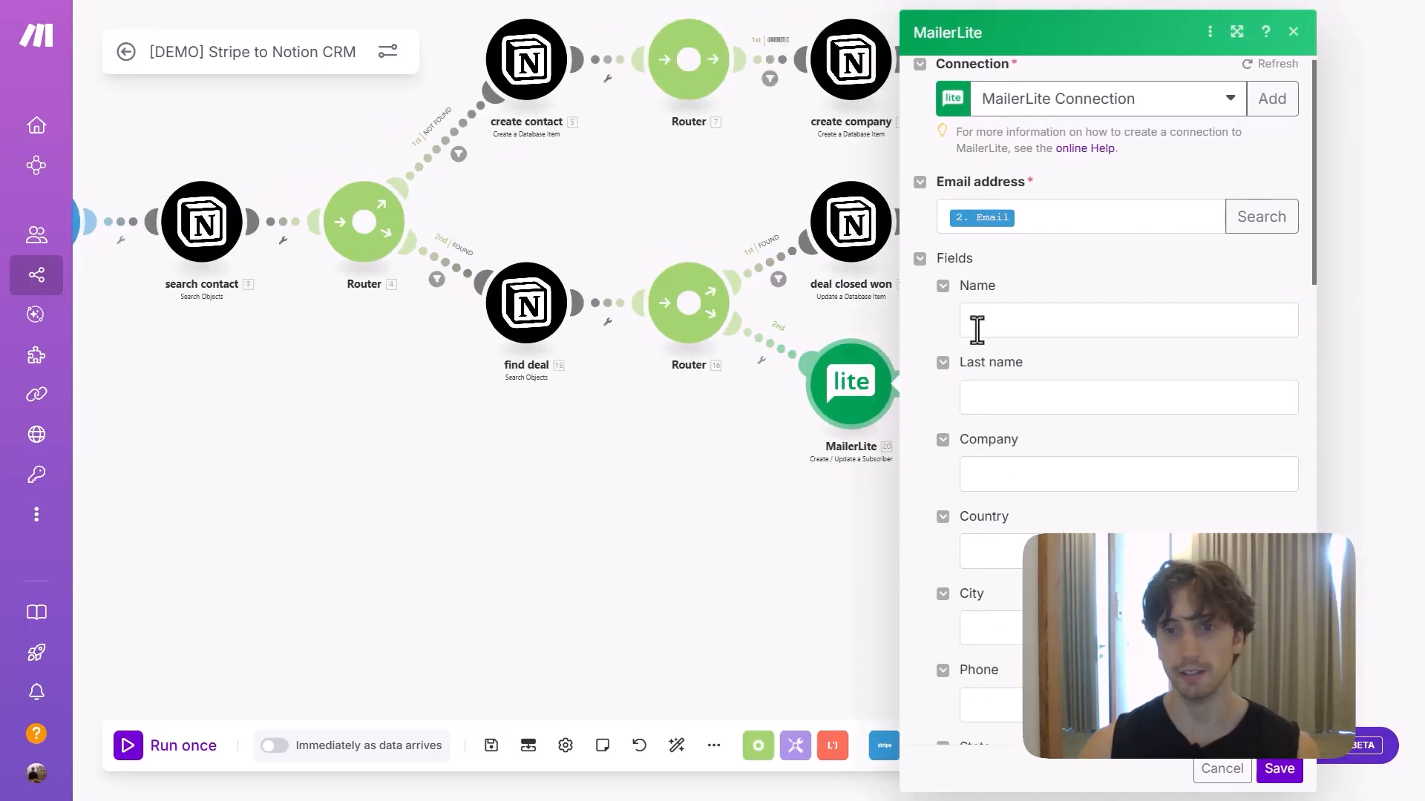
pyautogui.scroll(10, 962, 347)
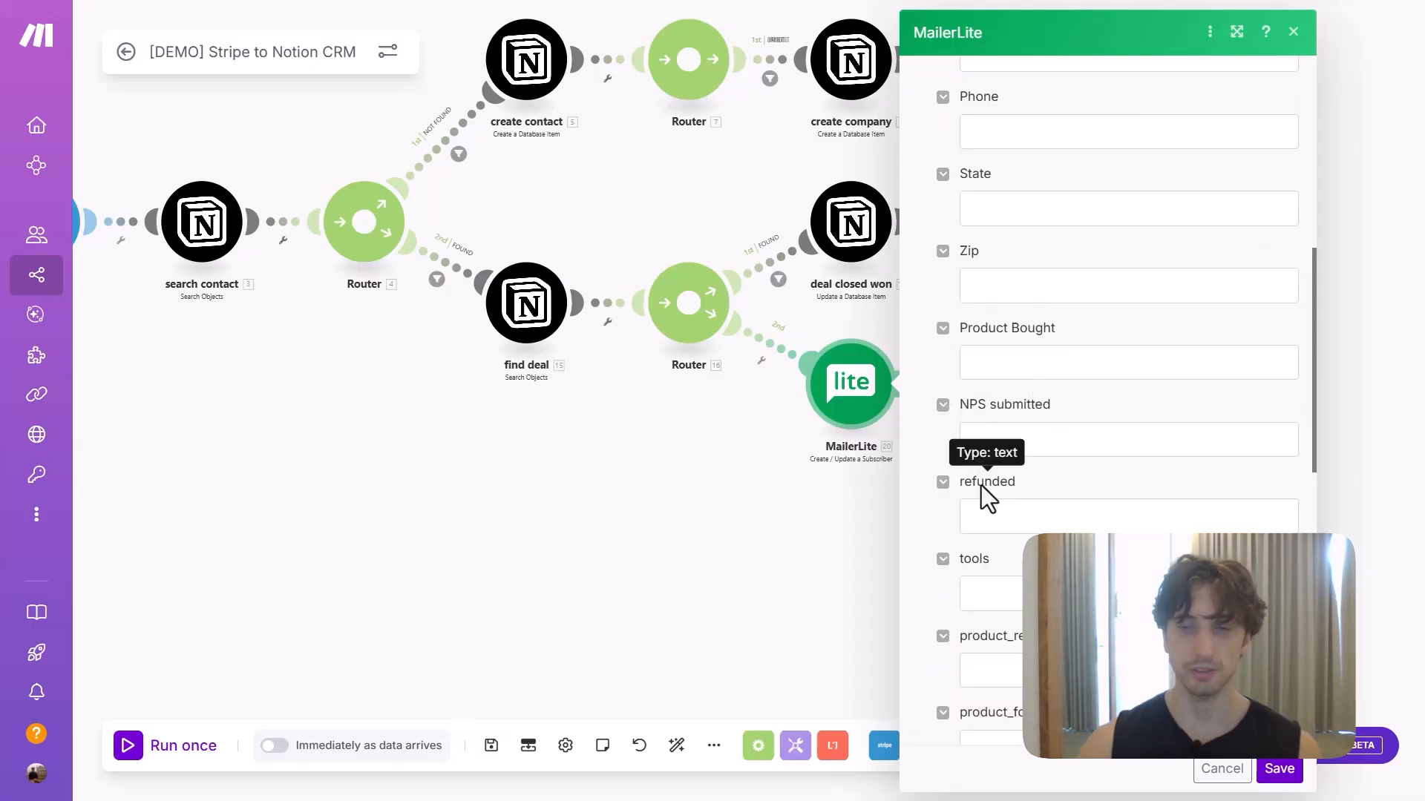
pyautogui.click(786, 496)
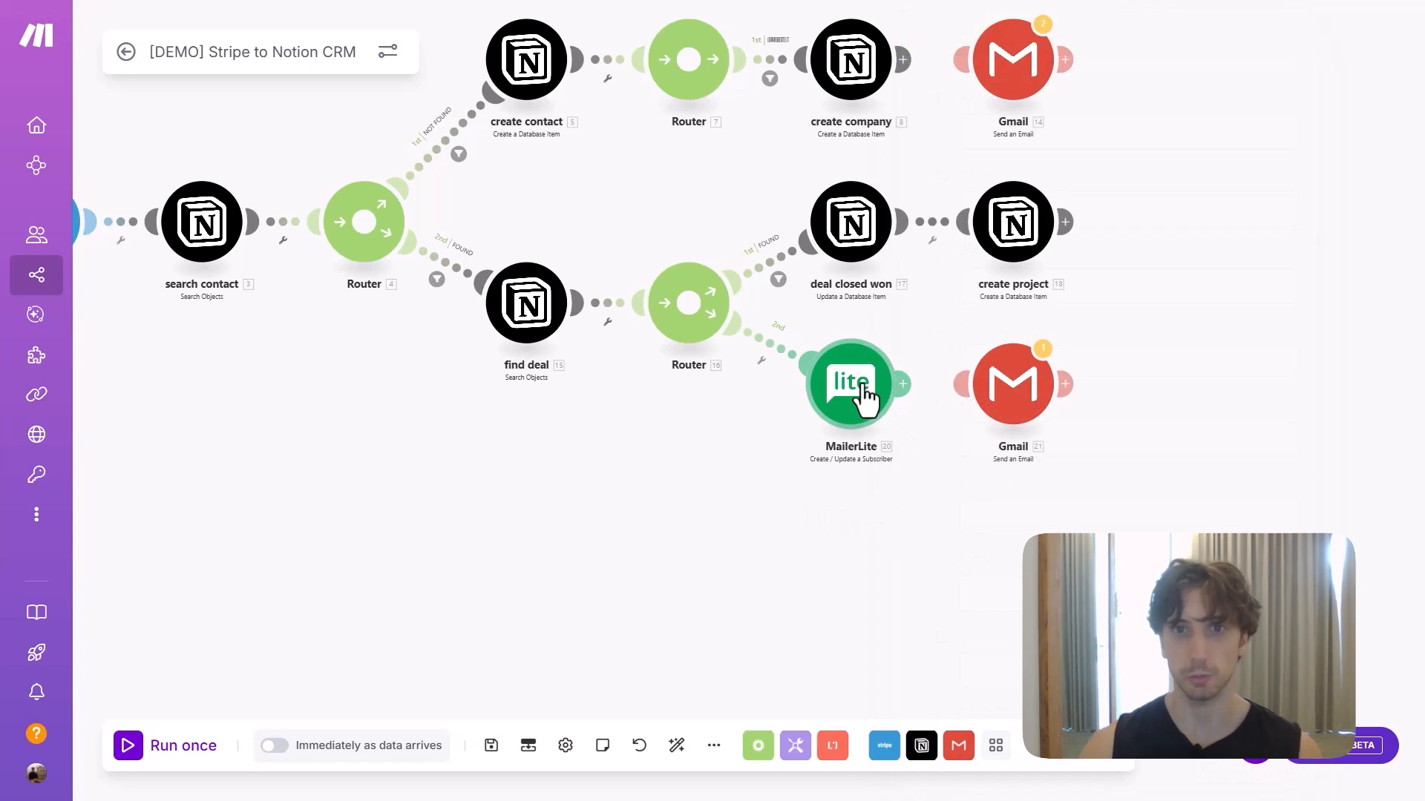
pyautogui.scroll(-3, 865, 397)
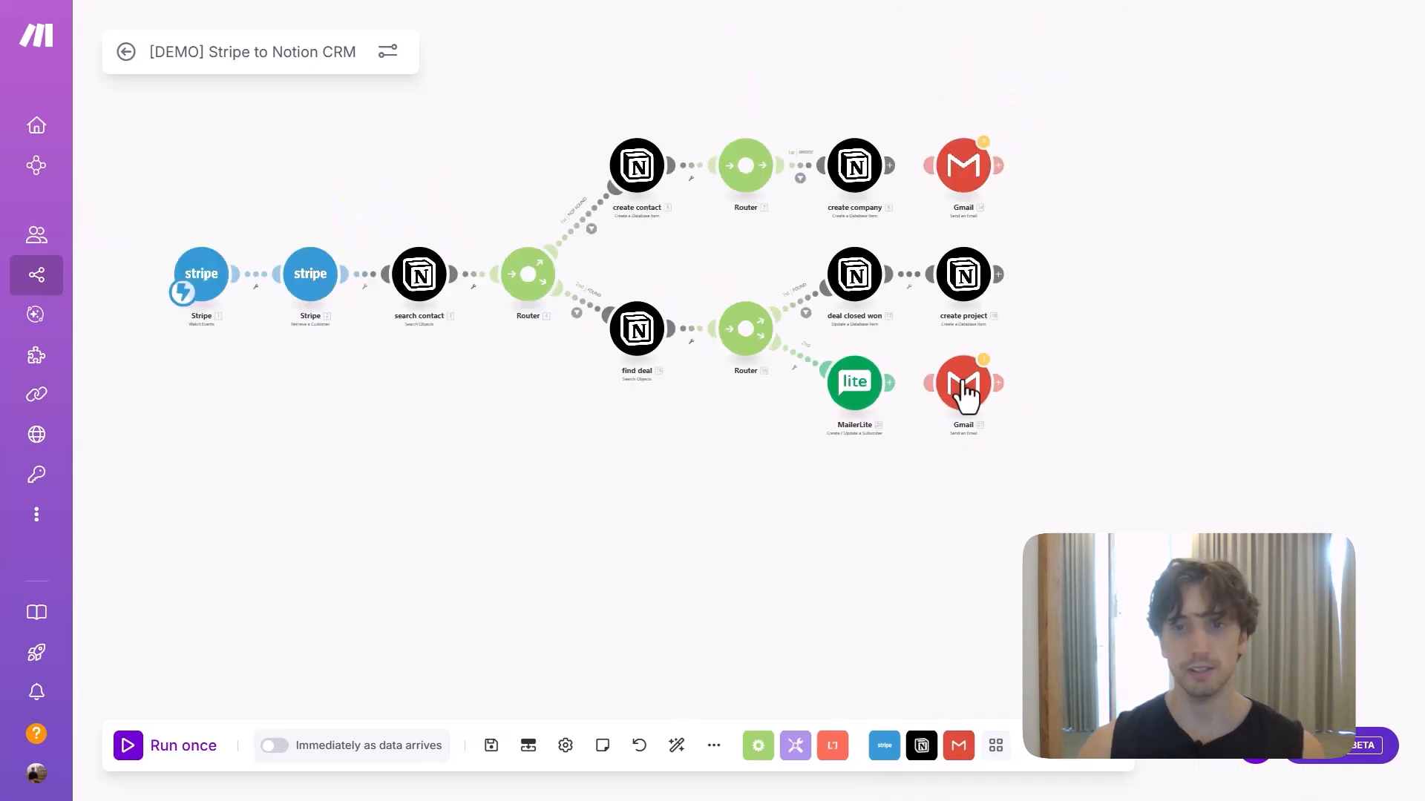